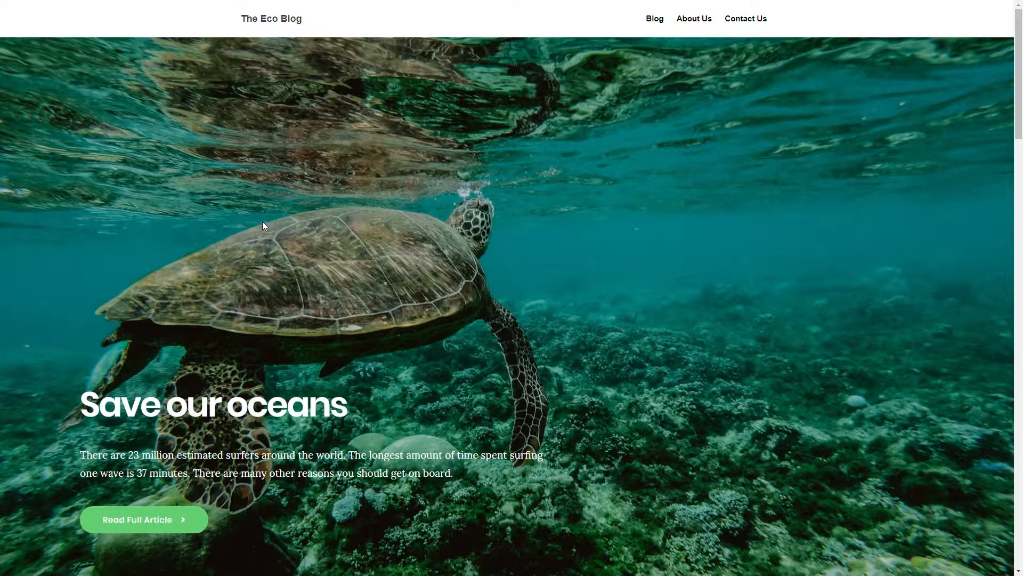
Scroll down through the Eco Blog home page sections and back up to the top
scroll(262, 226, "down", 10)
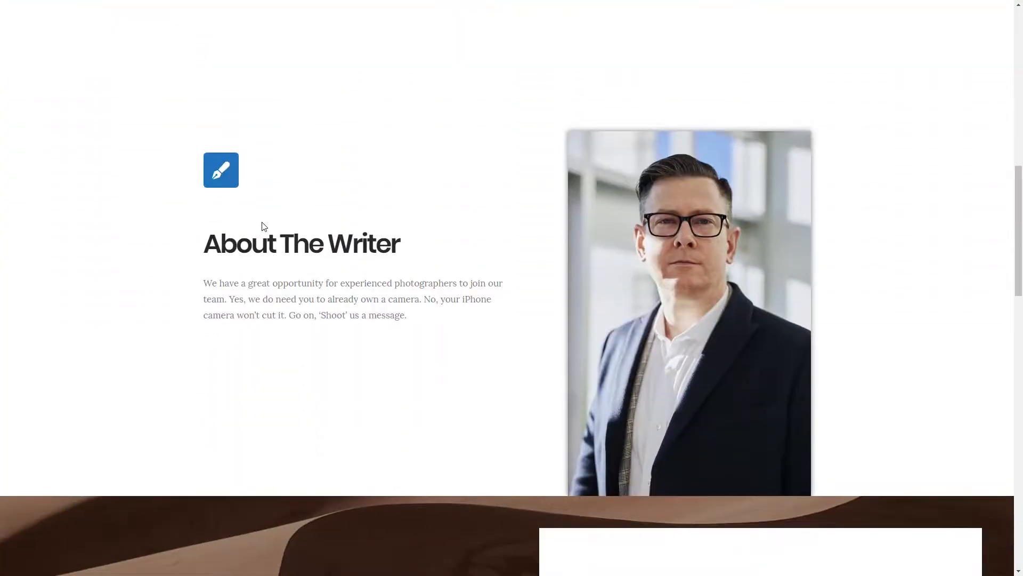
scroll(263, 226, "down", 10)
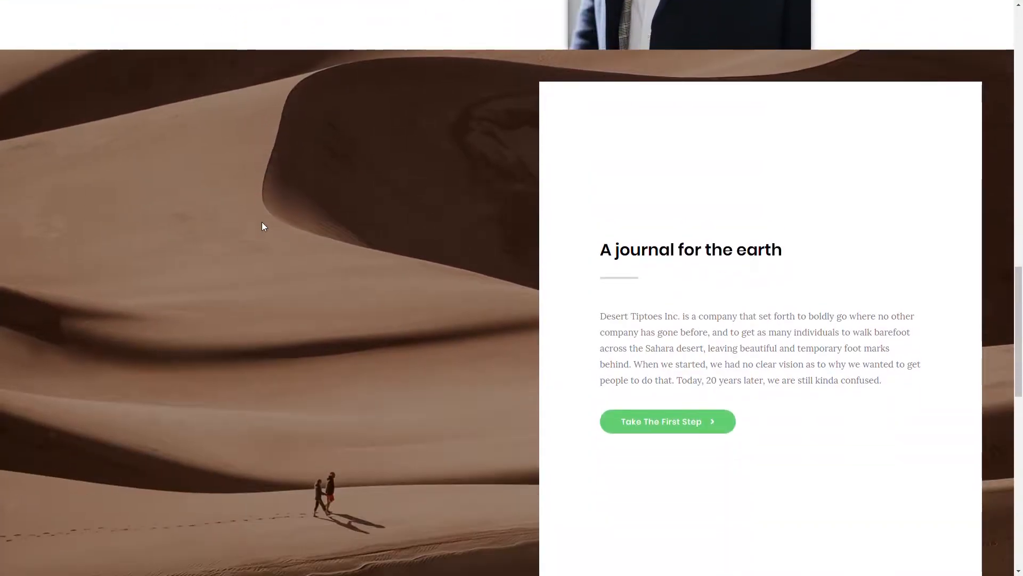
scroll(262, 226, "down", 10)
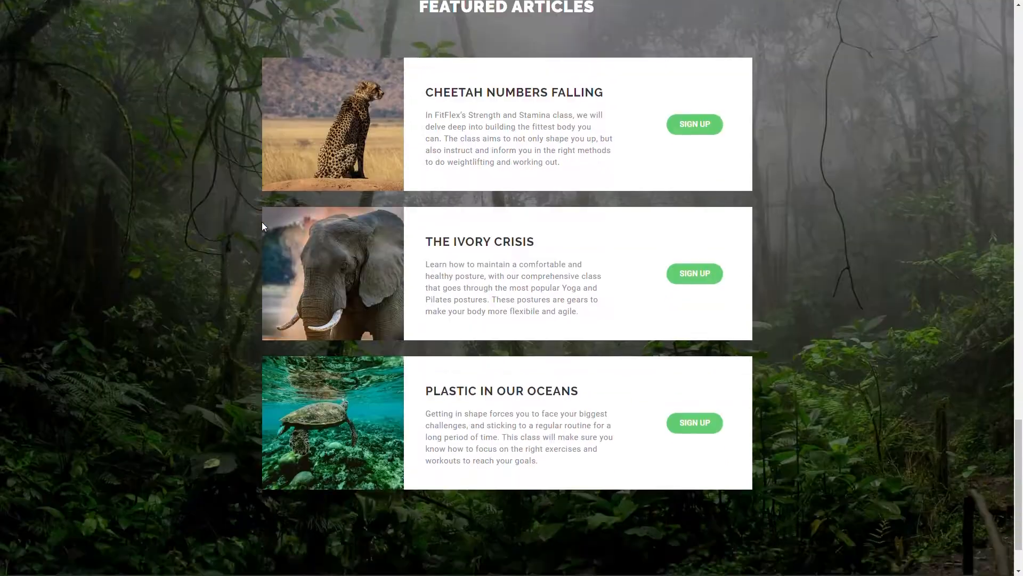
scroll(263, 226, "up", 20)
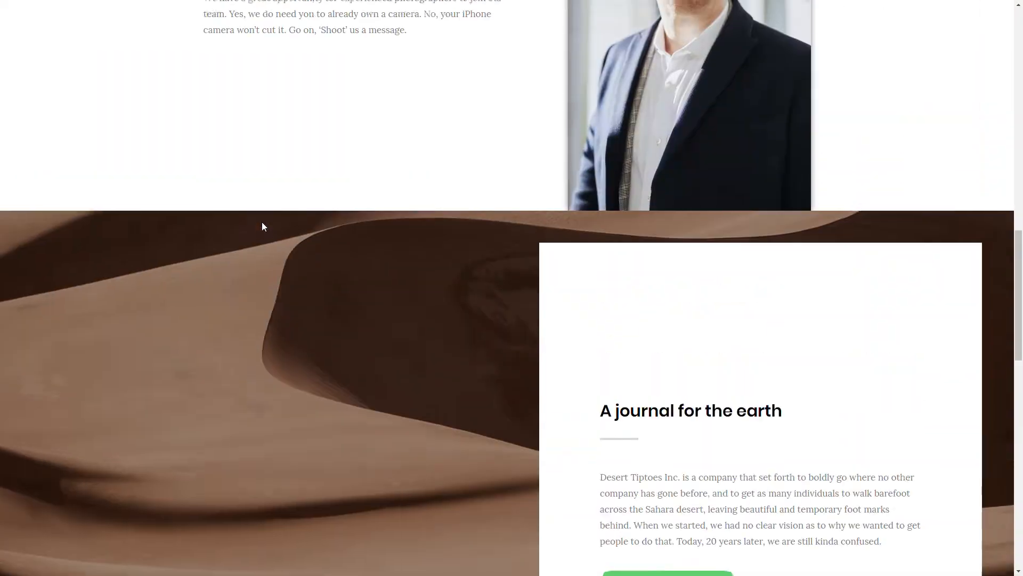
scroll(262, 226, "up", 5)
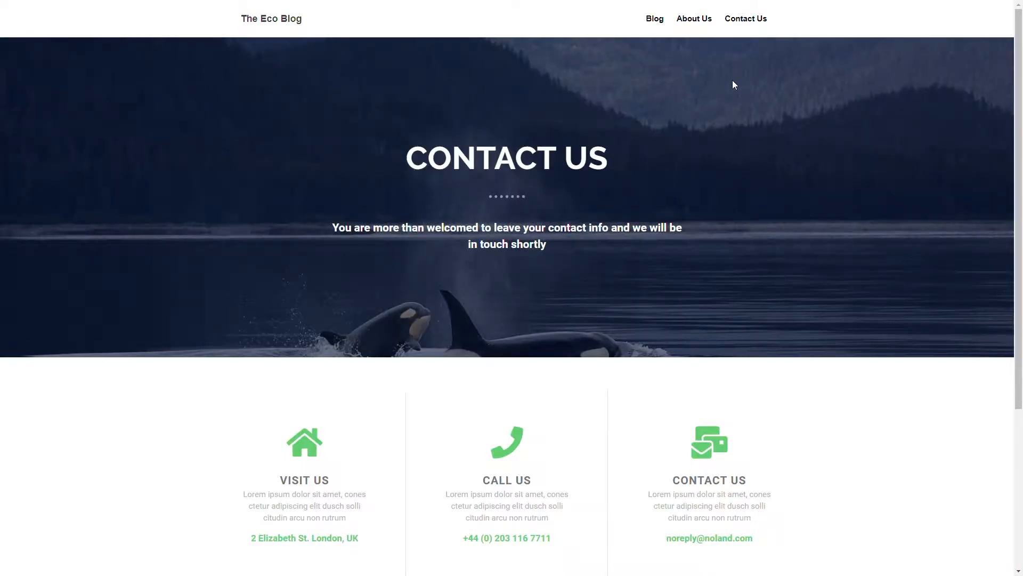
Open the Eco Blog's About Us page from the top navigation
scroll(733, 83, "down", 4)
scroll(732, 82, "up", 4)
scroll(735, 84, "down", 4)
scroll(735, 84, "up", 4)
left_click(694, 24)
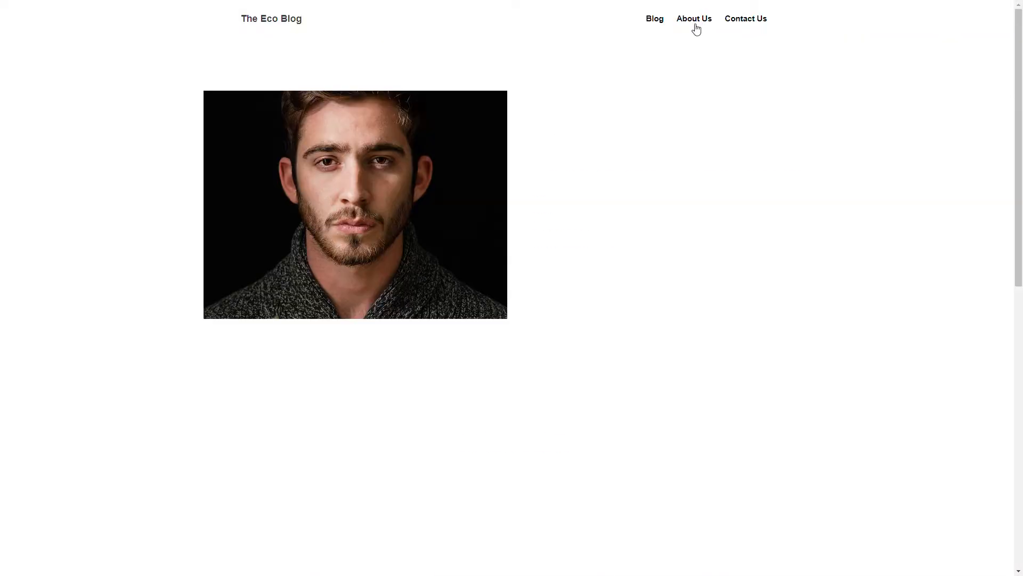
Look over the About Us page, then return to the Eco Blog home page via the logo
scroll(800, 121, "down", 5)
scroll(800, 121, "down", 4)
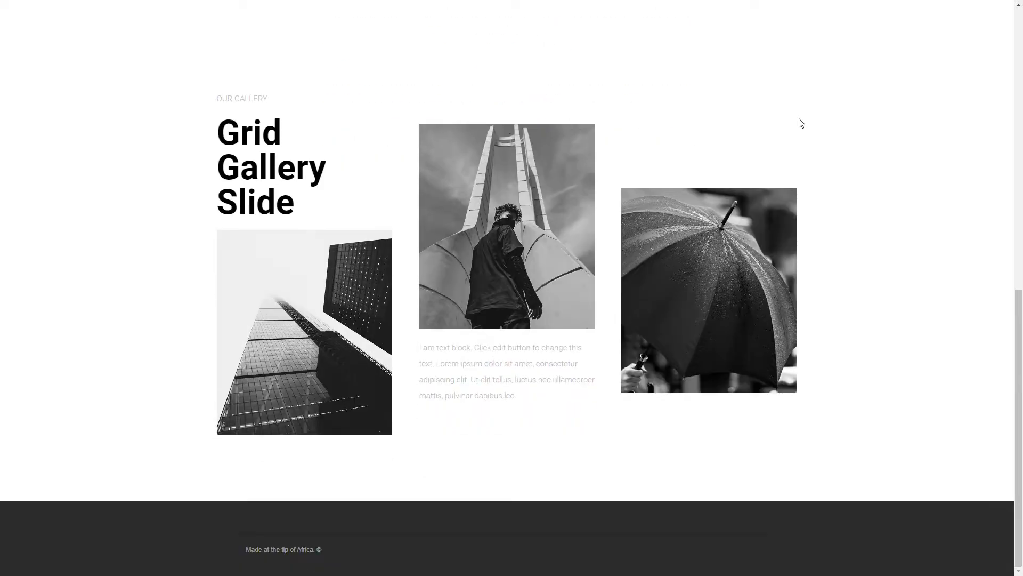
scroll(799, 121, "up", 9)
left_click(273, 21)
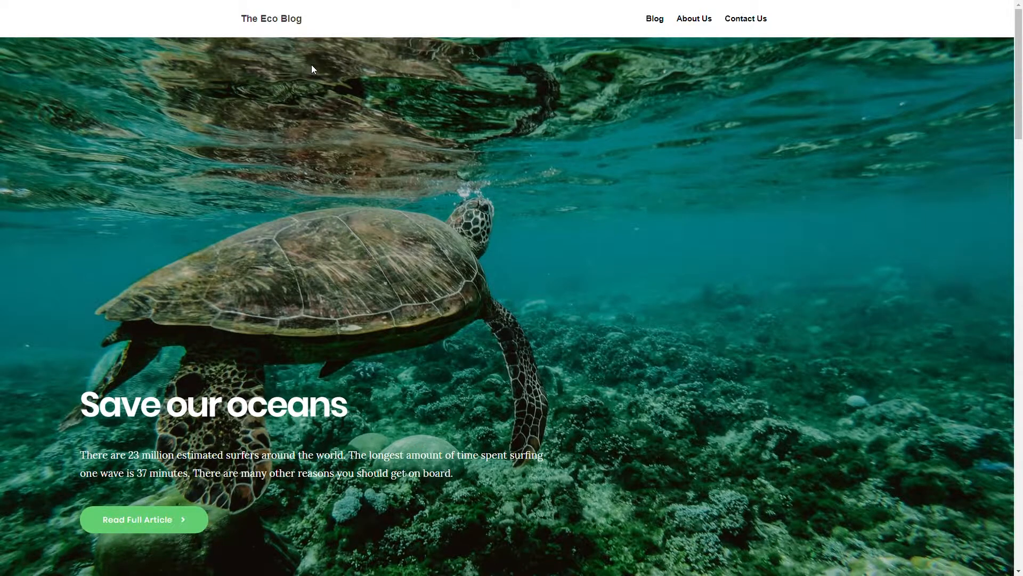
scroll(311, 68, "down", 6)
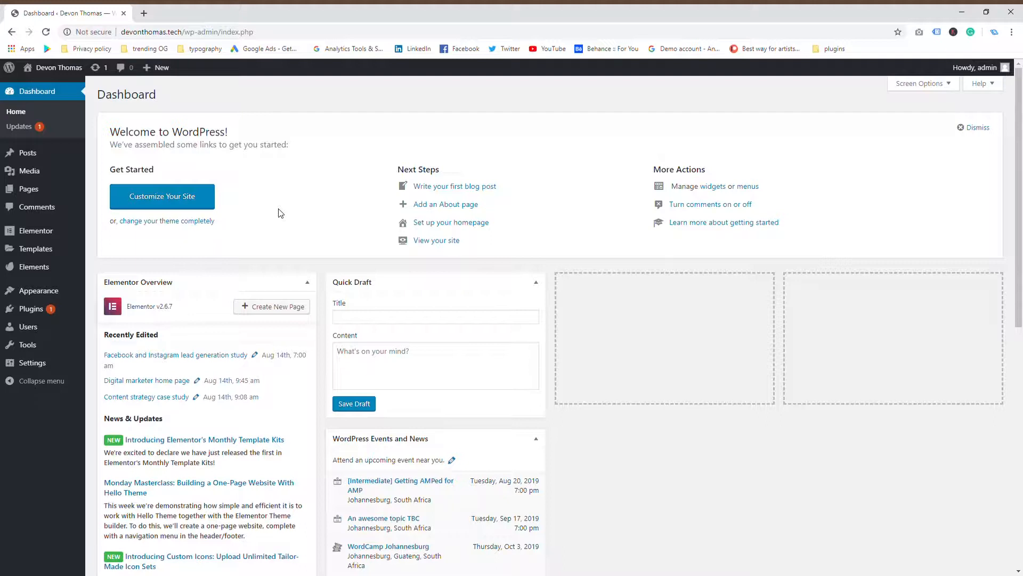
Load neptunedesign.co.za in a new browser tab beside the WordPress dashboard
key("ctrl+t")
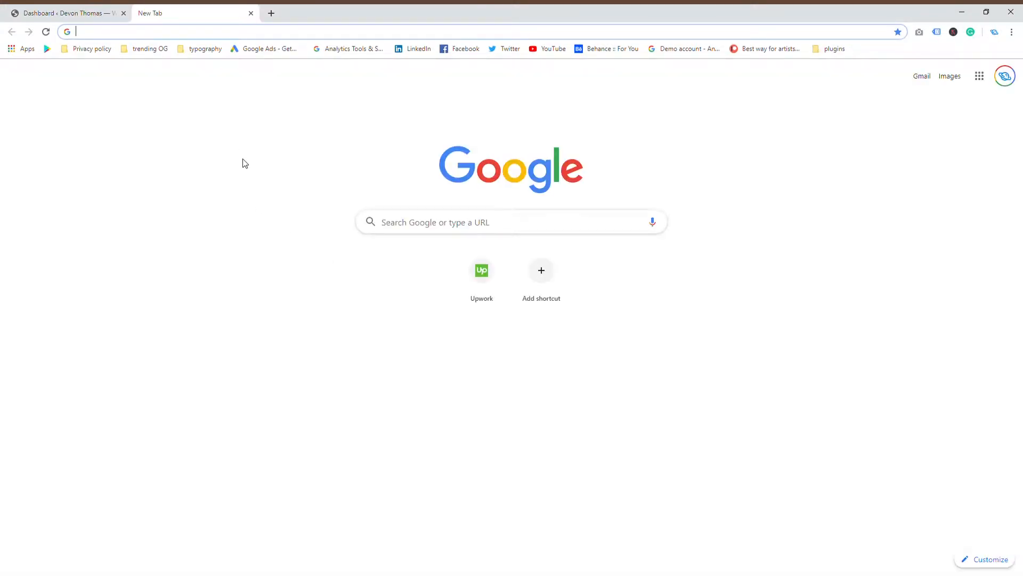
type("neptunedesign.co.za")
key("Return")
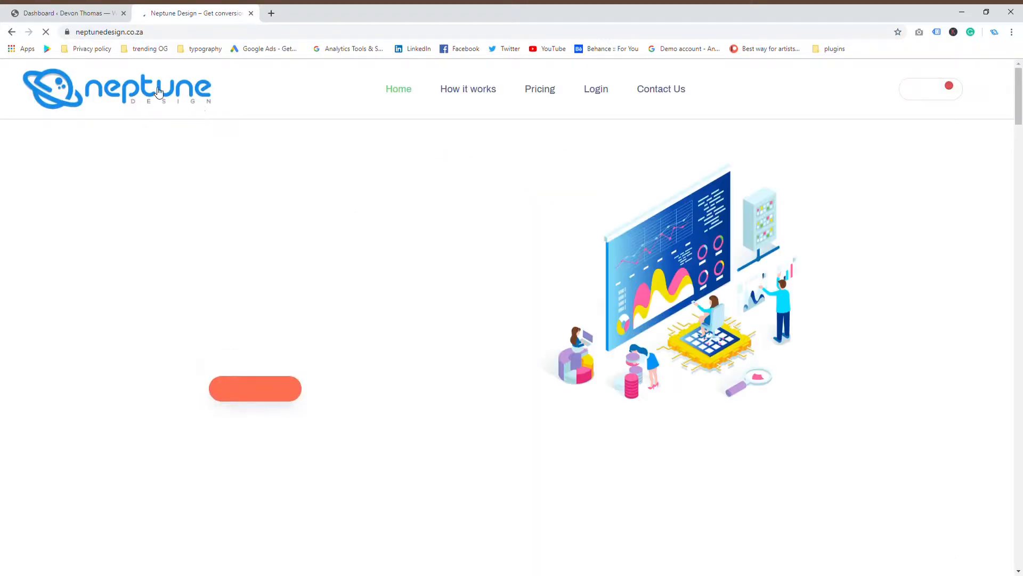
left_click(160, 32)
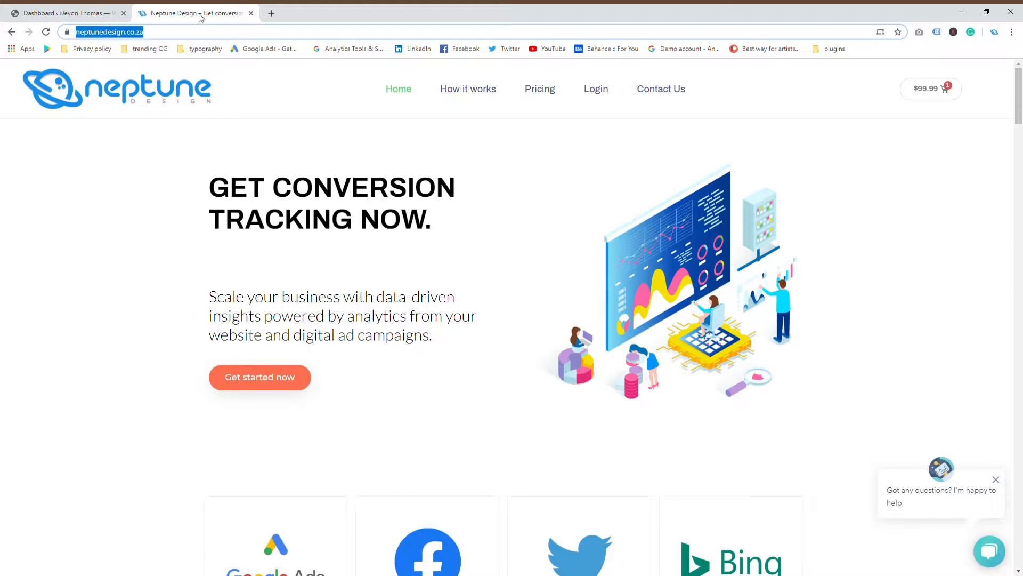
scroll(411, 255, "down", 8)
scroll(415, 267, "up", 8)
left_click(152, 35)
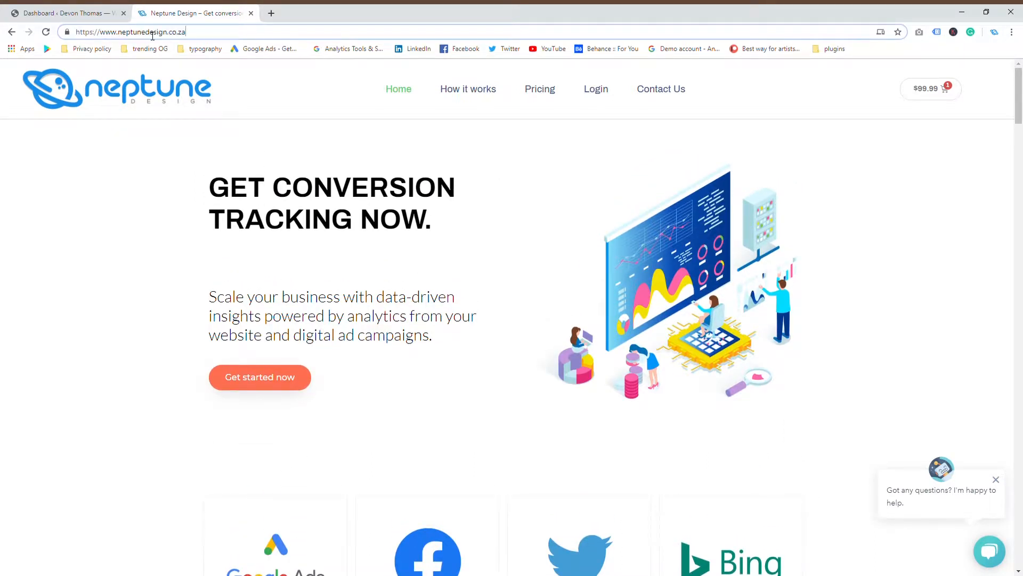
type("/")
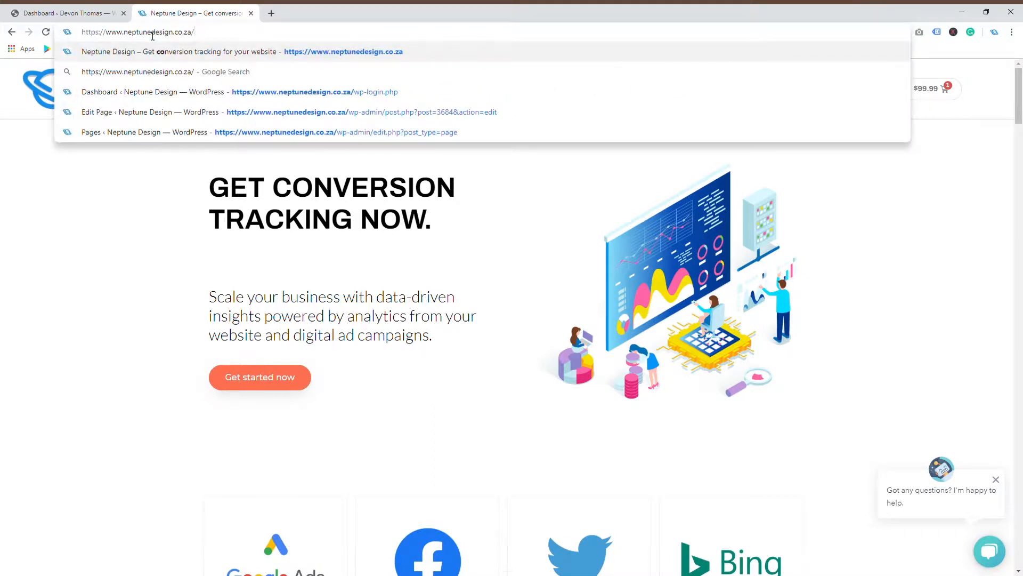
type("ho")
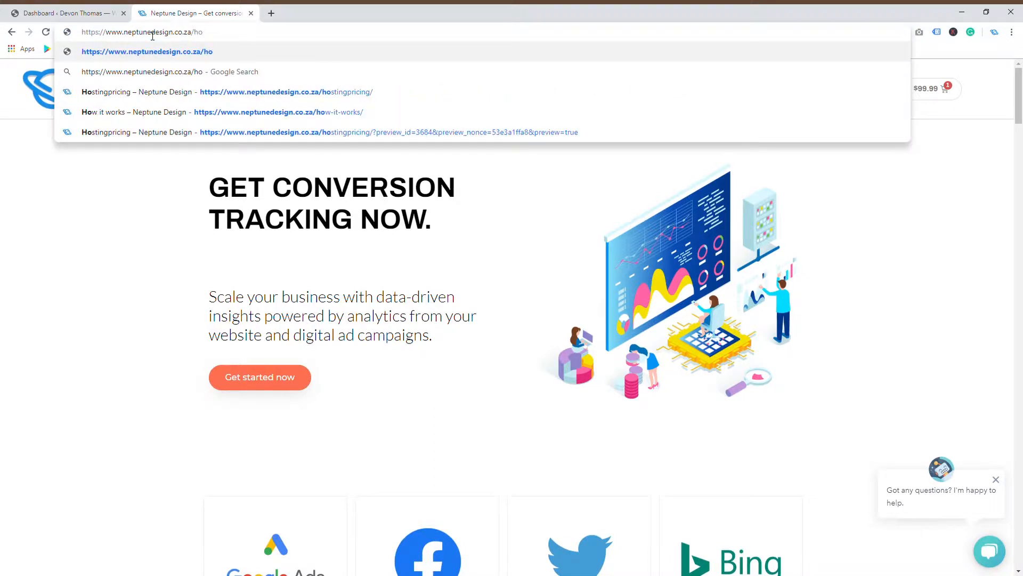
key("Down")
key("Down")
key("Down")
key("Up")
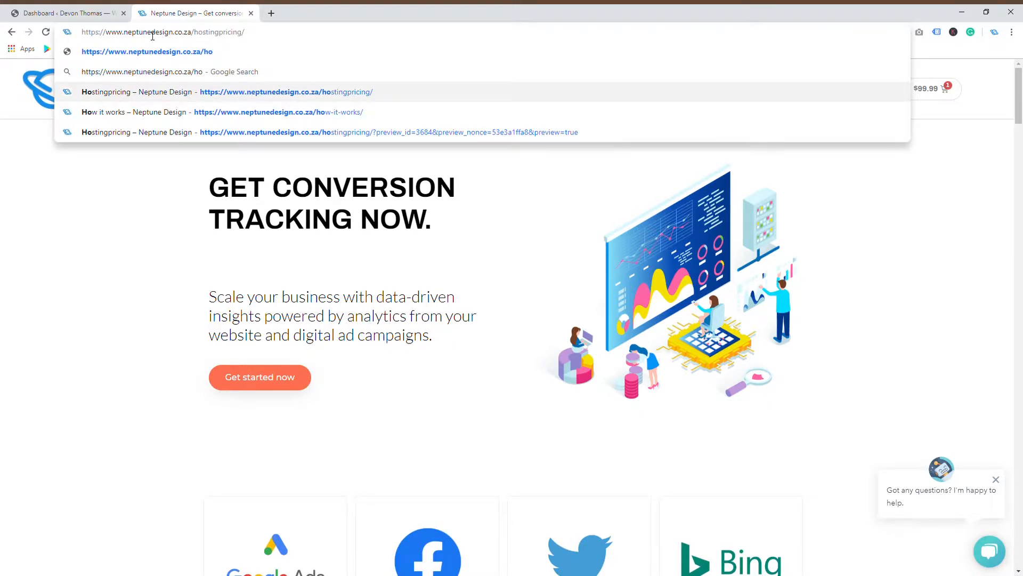
key("Return")
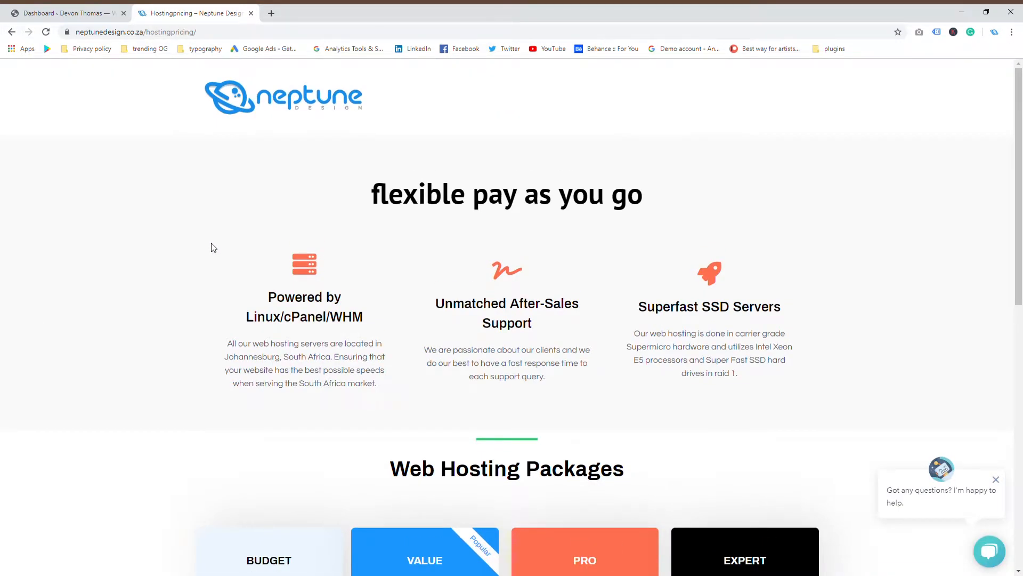
Scroll to the Budget, Value, Pro and Expert hosting packages priced R115–R450 per month
scroll(207, 252, "down", 6)
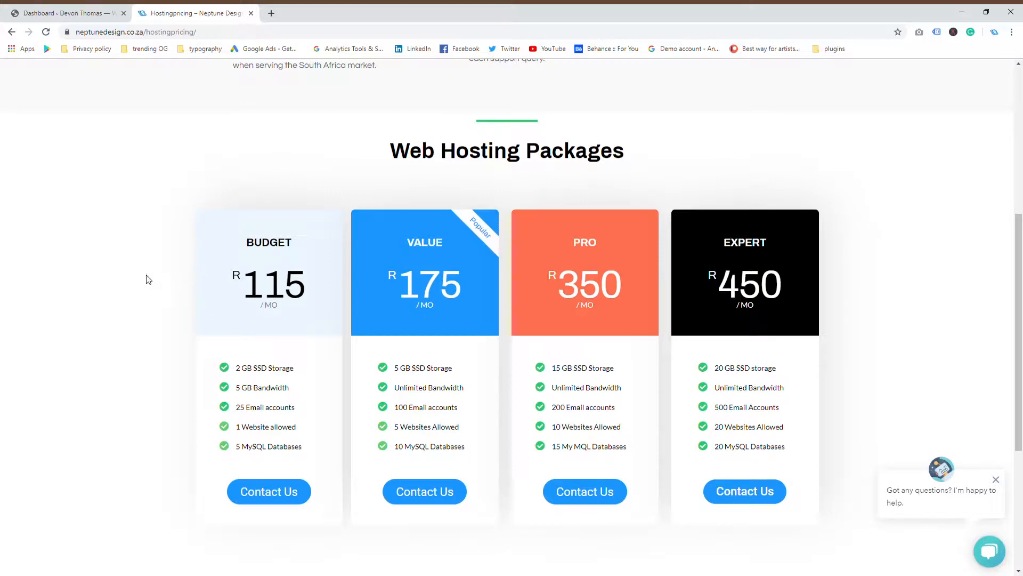
scroll(152, 287, "up", 4)
scroll(158, 305, "down", 5)
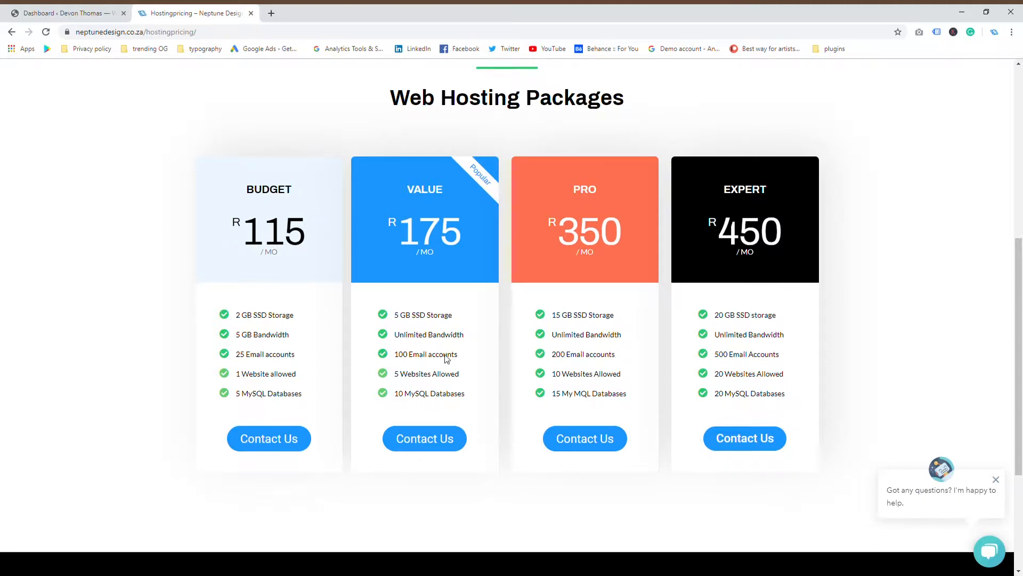
scroll(440, 371, "up", 5)
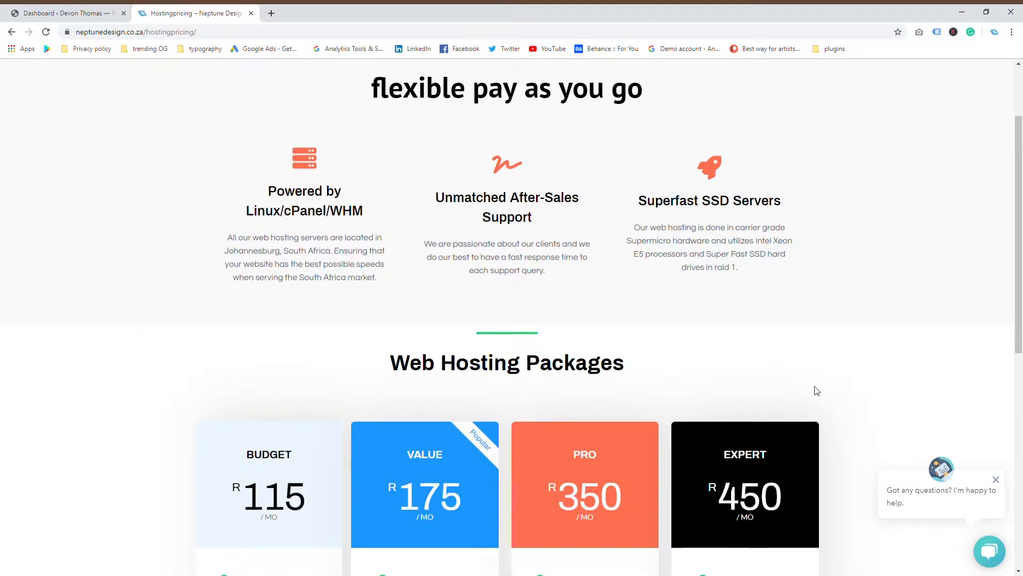
scroll(801, 393, "down", 6)
scroll(709, 392, "up", 4)
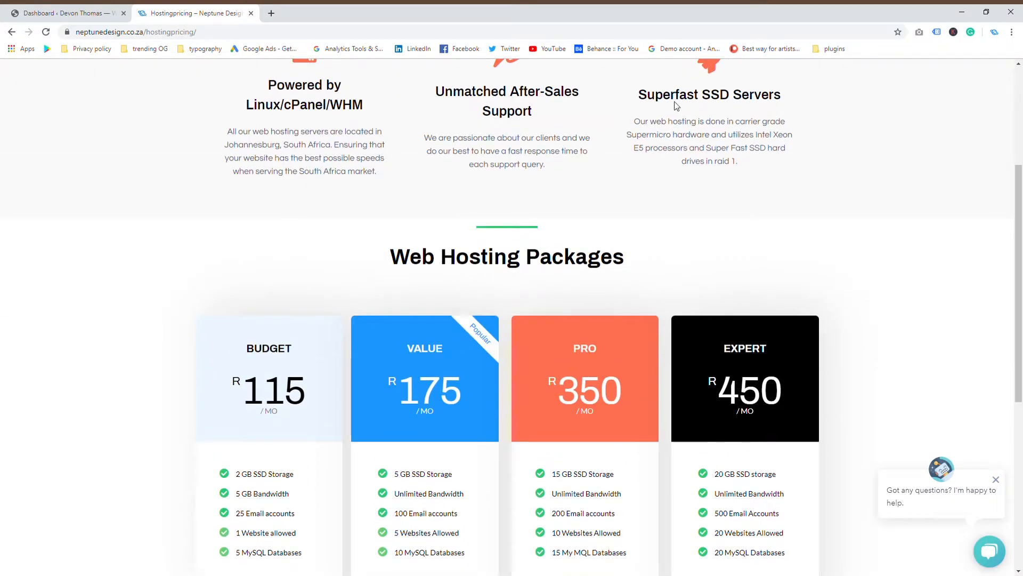
scroll(745, 286, "down", 2)
scroll(742, 299, "up", 2)
scroll(738, 308, "down", 3)
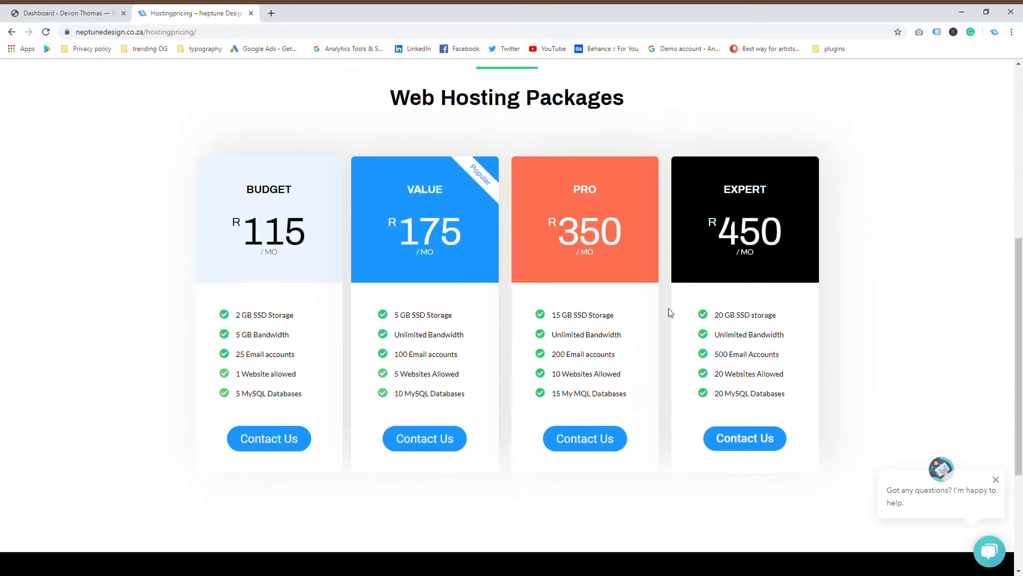
scroll(630, 310, "up", 7)
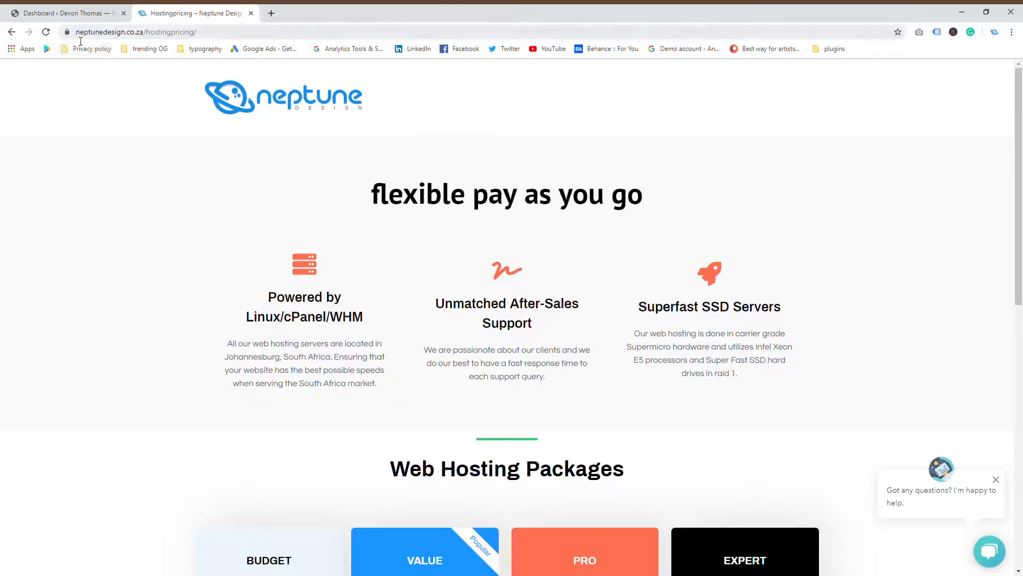
scroll(130, 101, "down", 4)
scroll(136, 114, "up", 3)
scroll(137, 114, "up", 1)
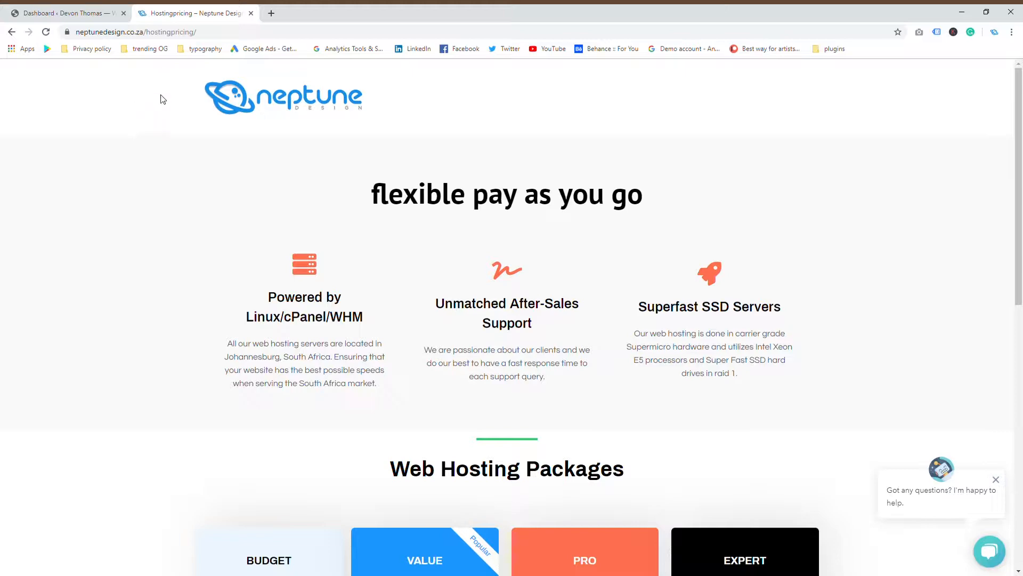
scroll(522, 131, "down", 8)
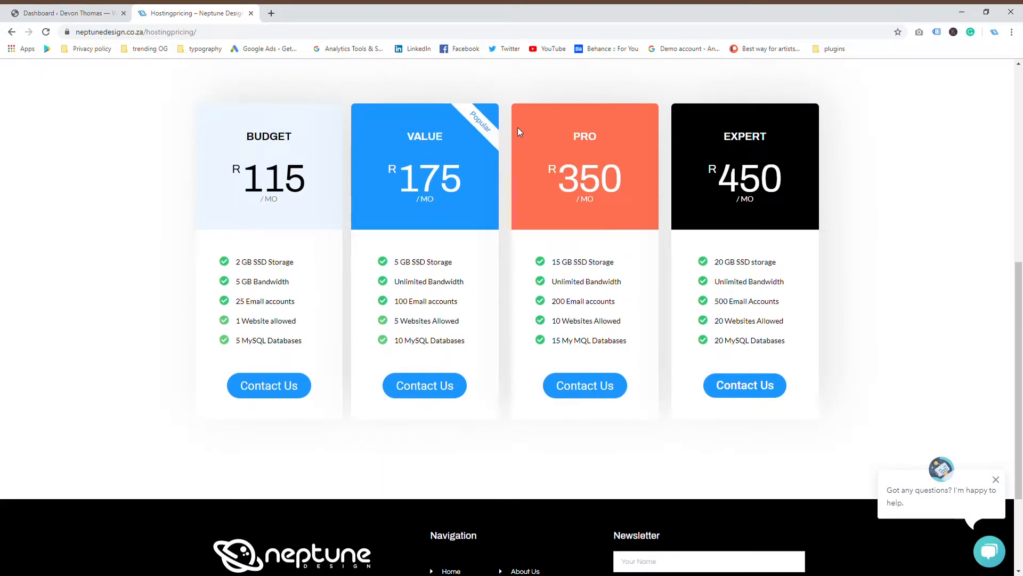
scroll(517, 133, "up", 8)
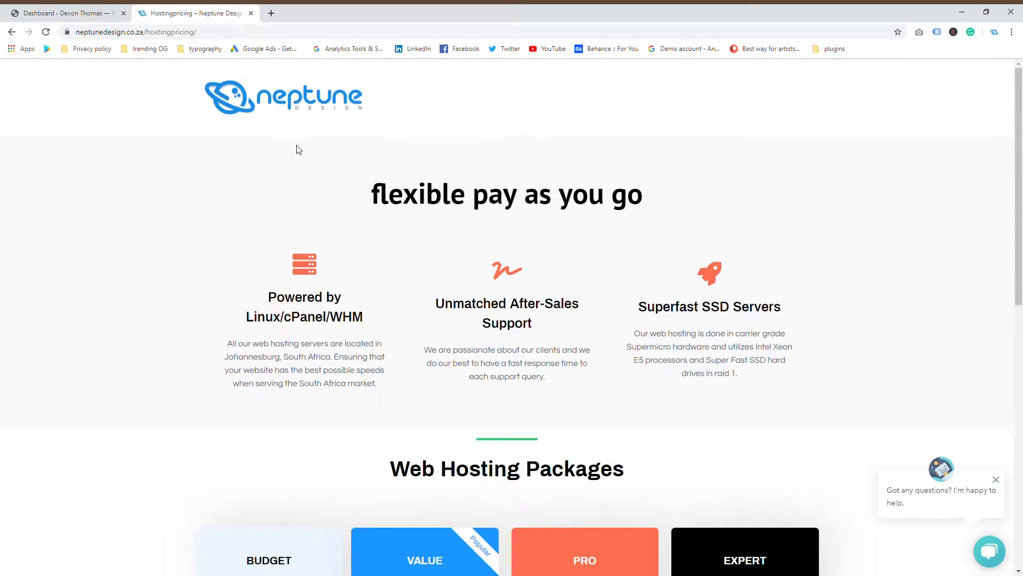
scroll(645, 219, "down", 5)
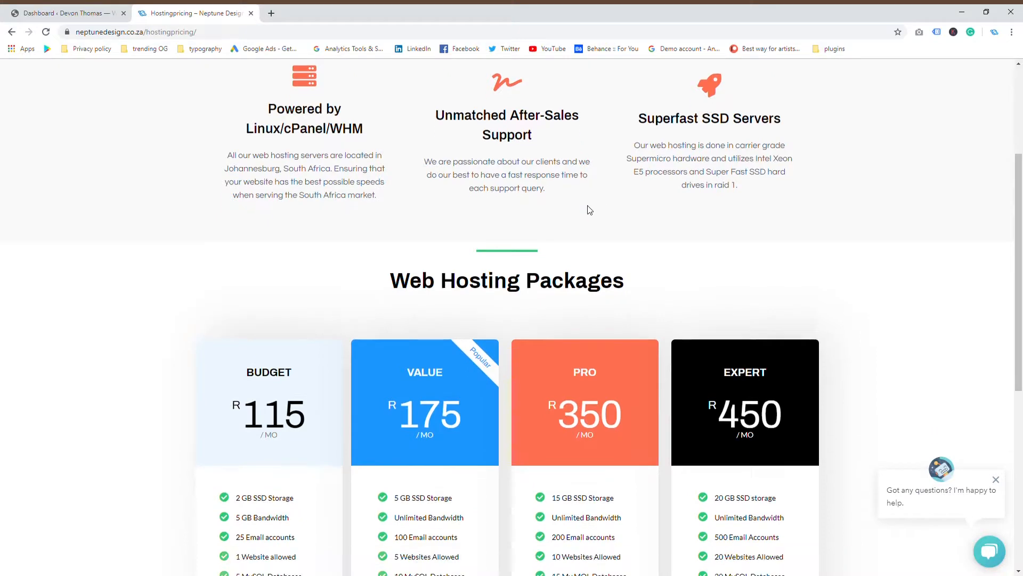
scroll(586, 195, "up", 4)
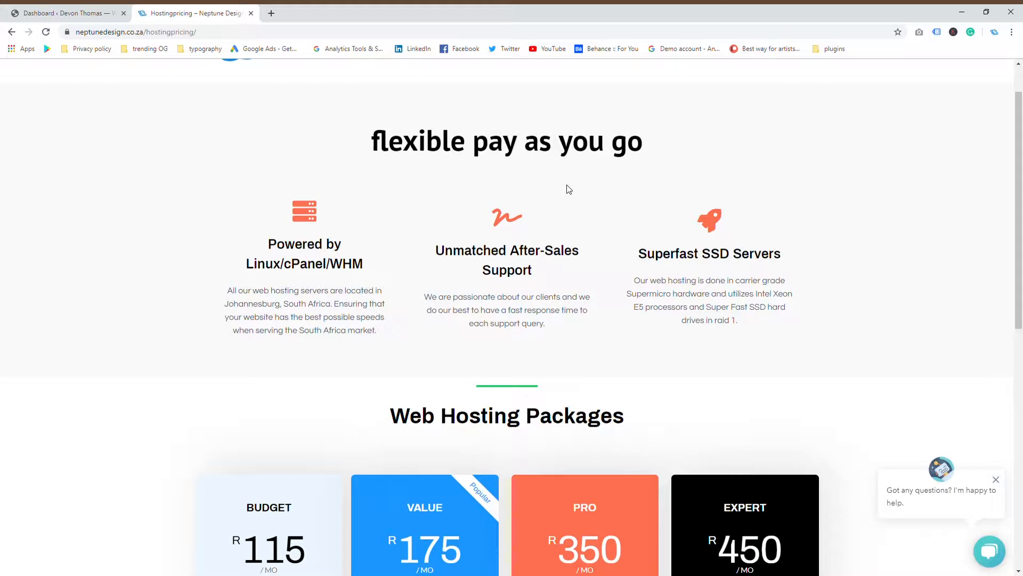
scroll(582, 238, "up", 1)
left_click(59, 12)
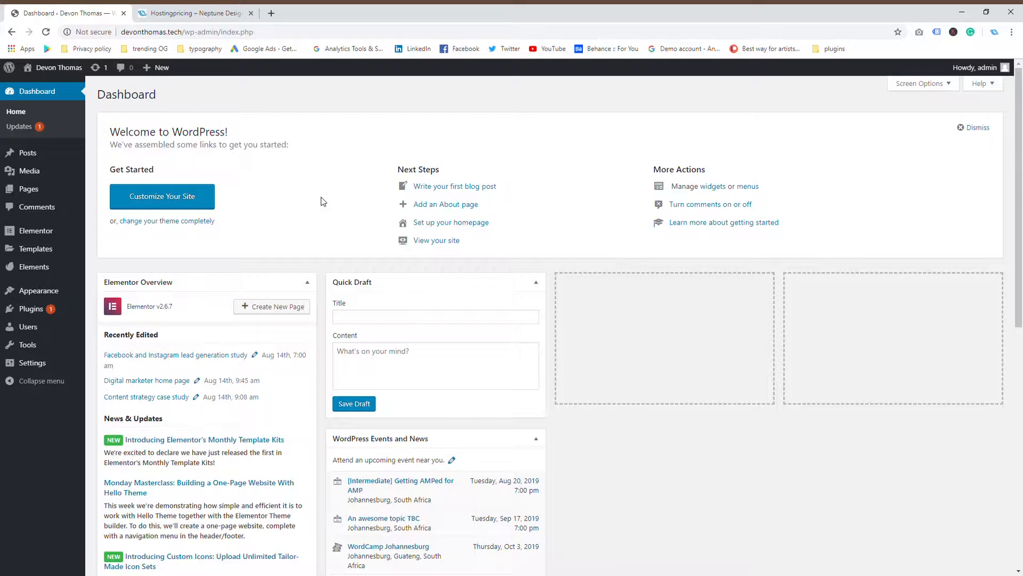
left_click(198, 13)
scroll(384, 349, "down", 4)
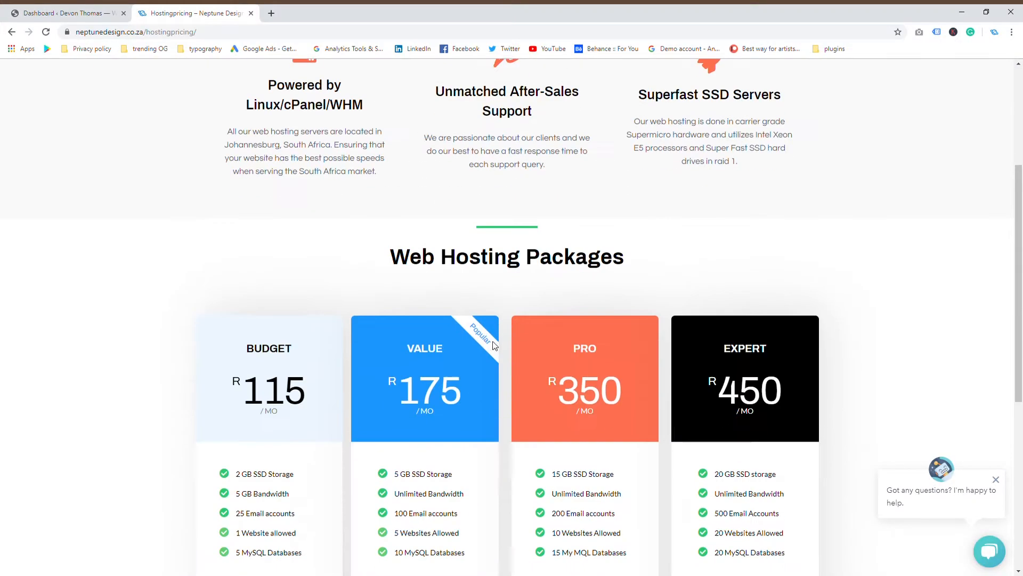
scroll(499, 346, "down", 2)
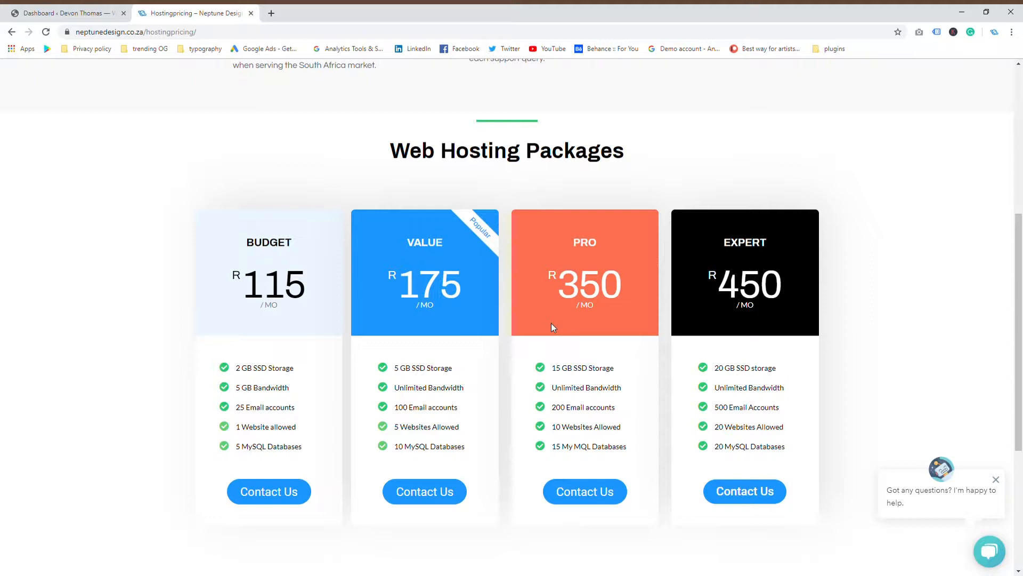
Open Gmail in a new tab and search the mailbox for 'reseller login'
left_click(273, 13)
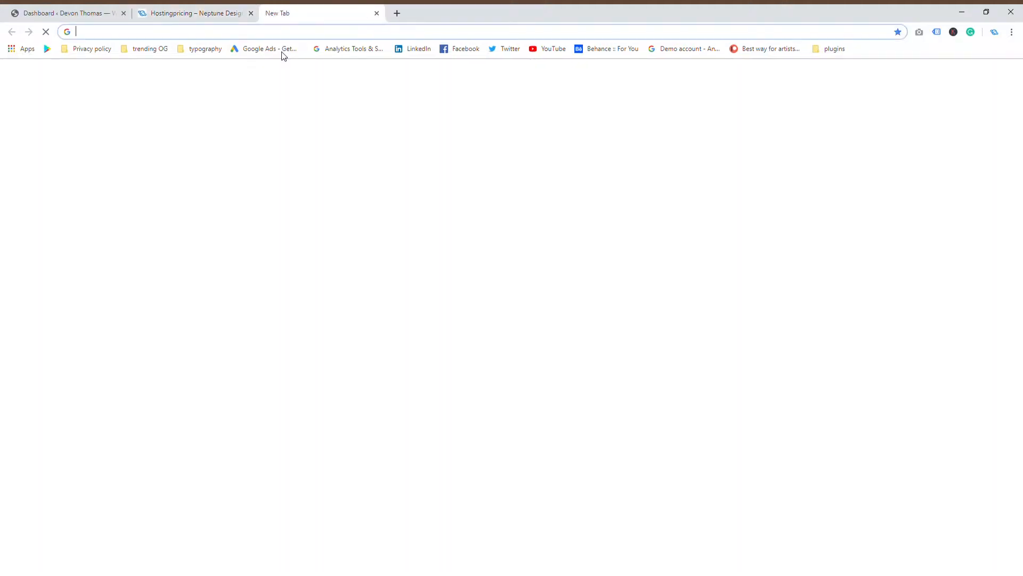
left_click(922, 77)
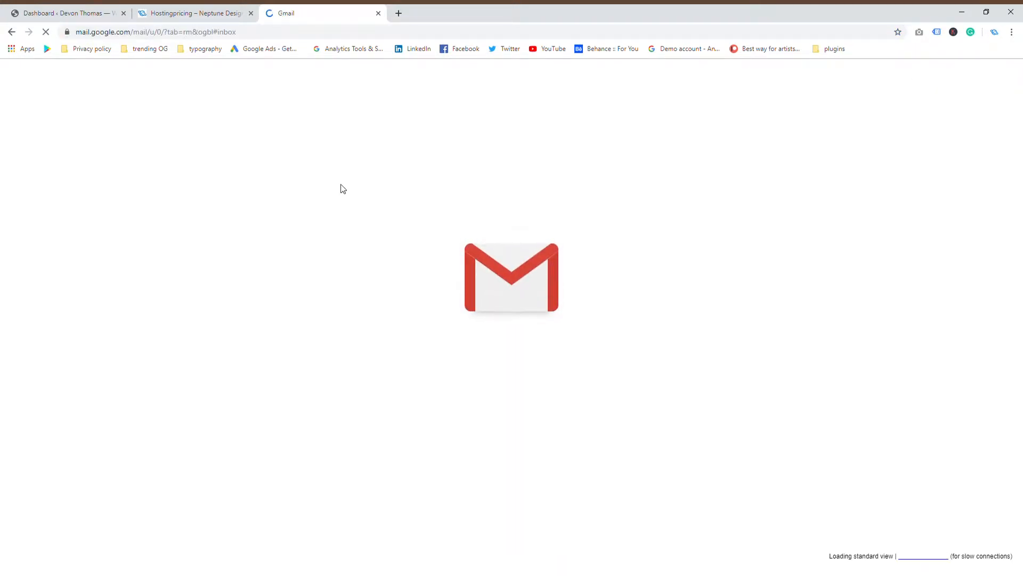
key("slash")
type("reseller")
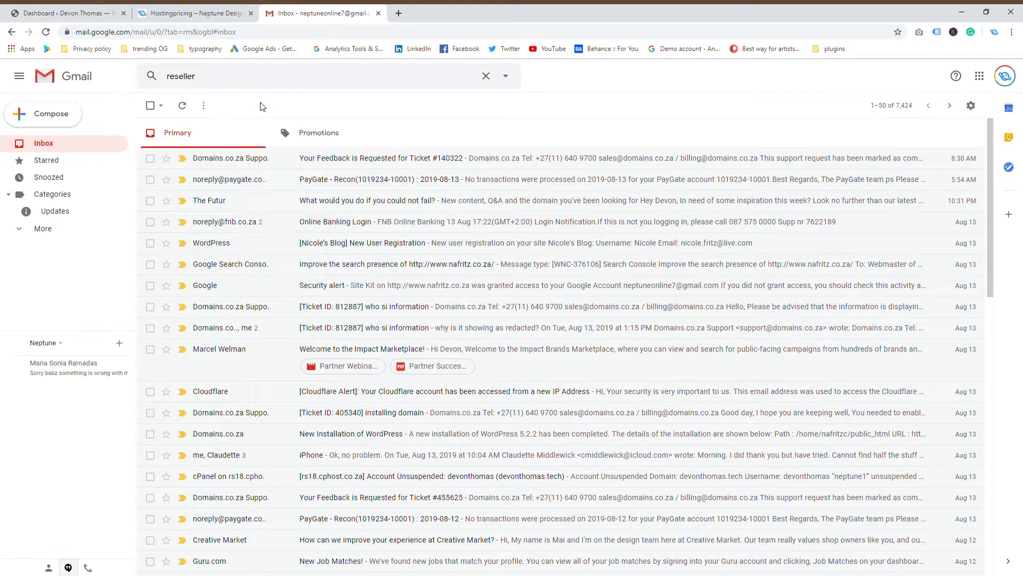
key("Return")
left_click(246, 81)
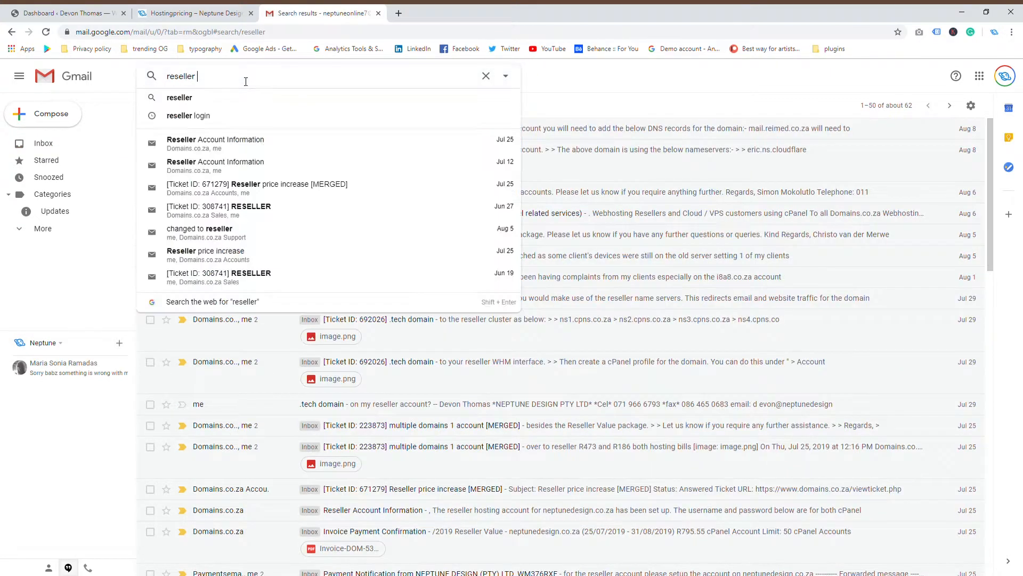
type("login")
key("Return")
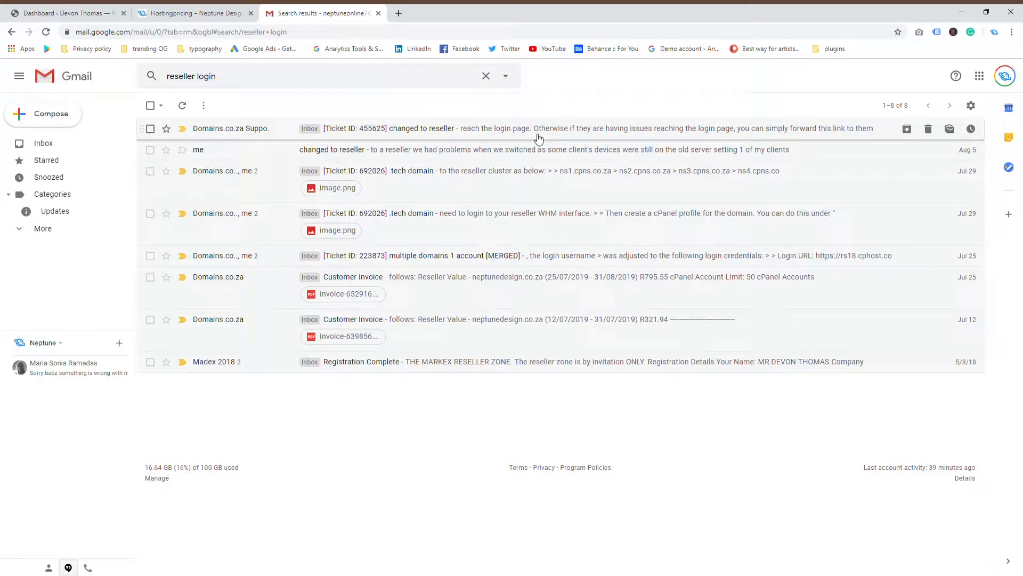
Follow the ticket email's rs18.cphost.co.za:2096 Webmail link, then close the email tab
left_click(538, 139)
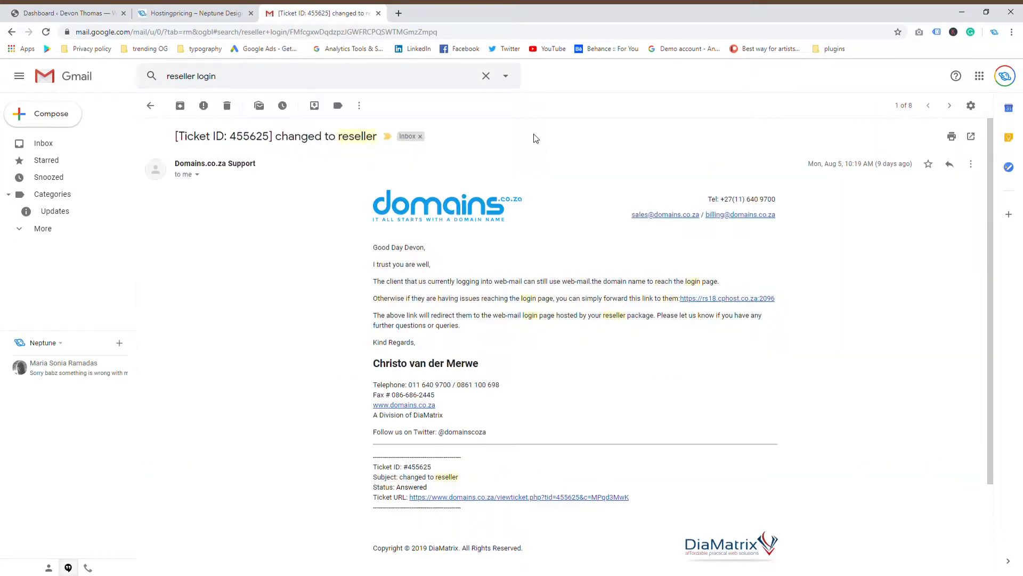
left_click(719, 300)
left_click(378, 14)
Try signing in to cPanel Webmail with the email address and account password
left_click(514, 225)
left_click(513, 251)
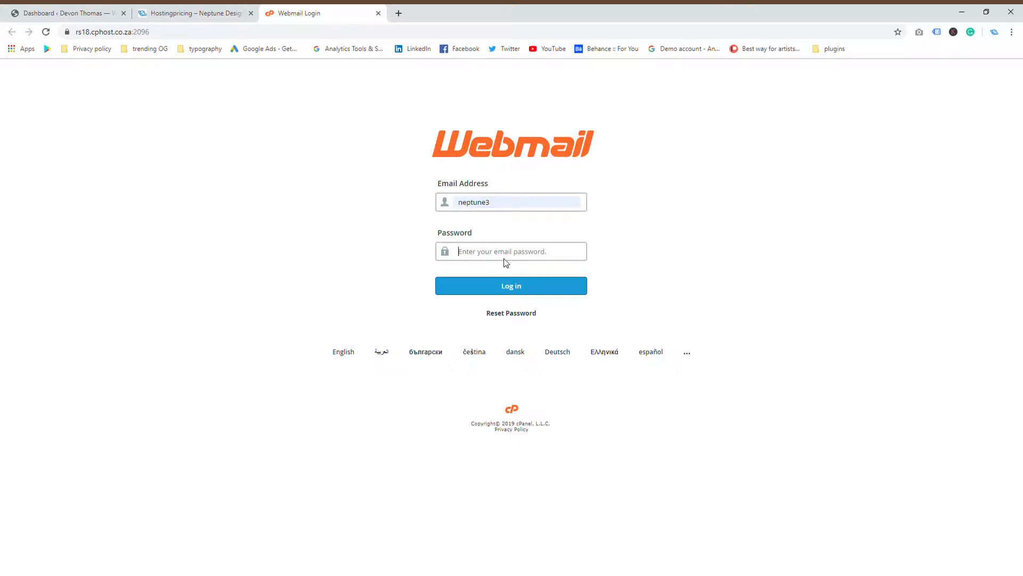
type("****")
key("BackSpace")
key("BackSpace")
key("BackSpace")
key("BackSpace")
type("***********")
key("Return")
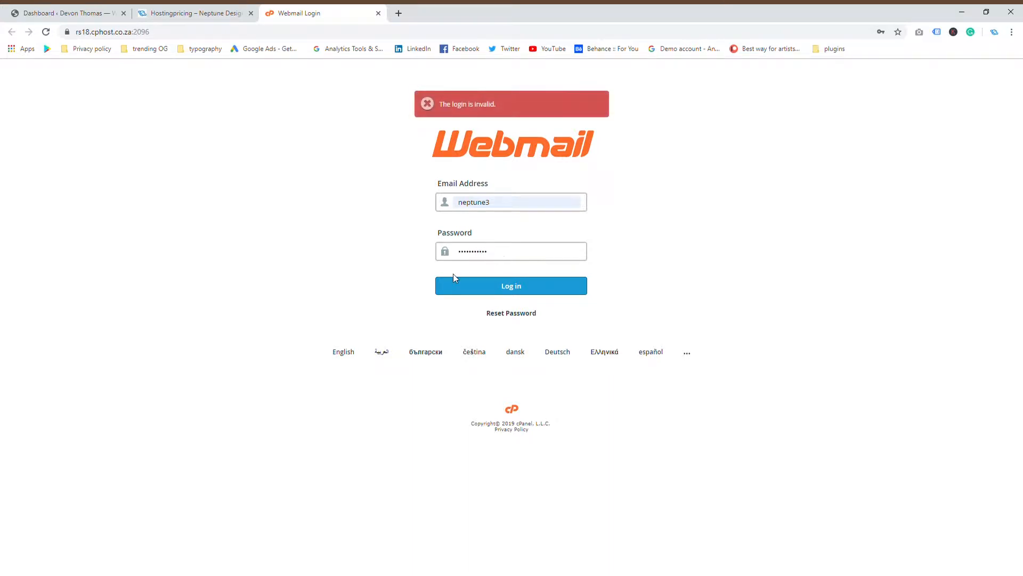
Go to the domains.co.za website in the same tab
left_click(354, 39)
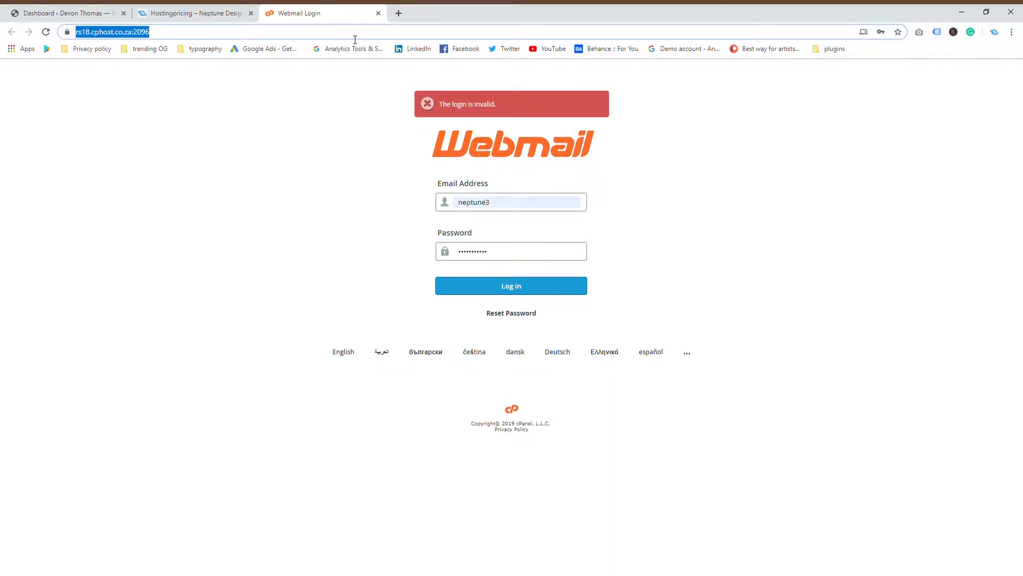
type("domains.co.za")
key("Return")
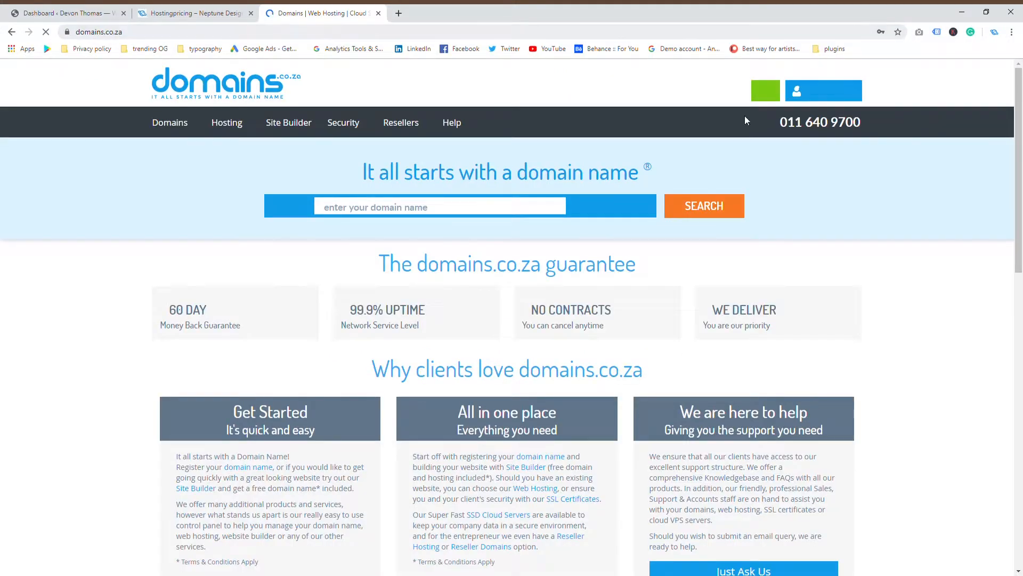
Log in to the domains.co.za client area, open Reseller Hosting, and launch its WHM login
left_click(842, 101)
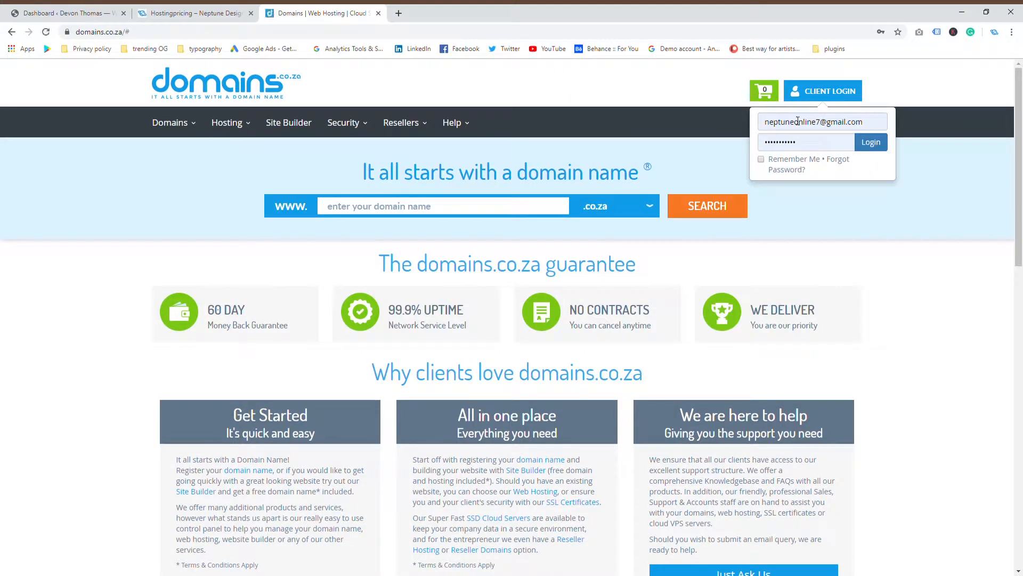
left_click(871, 142)
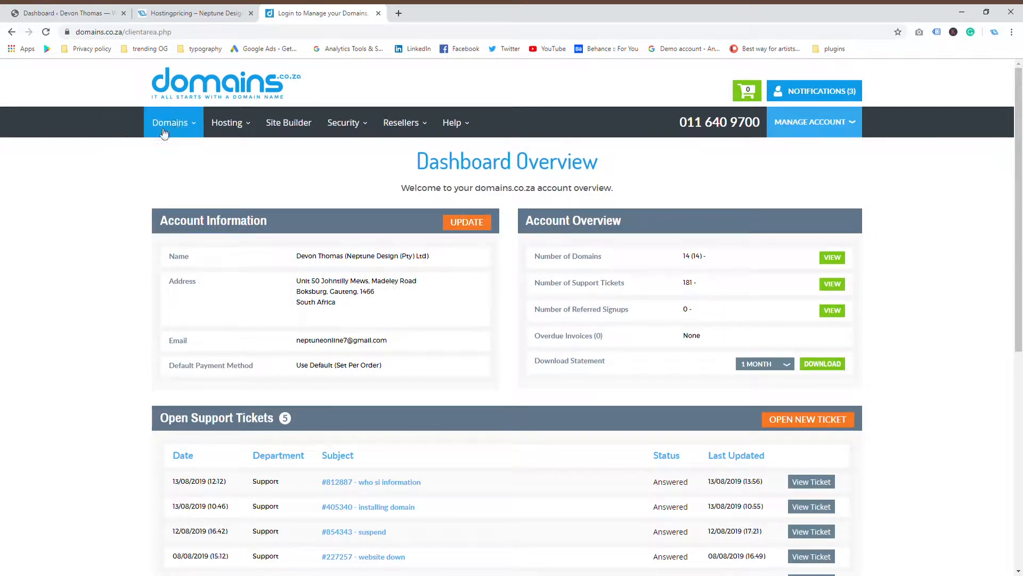
mouse_move(170, 125)
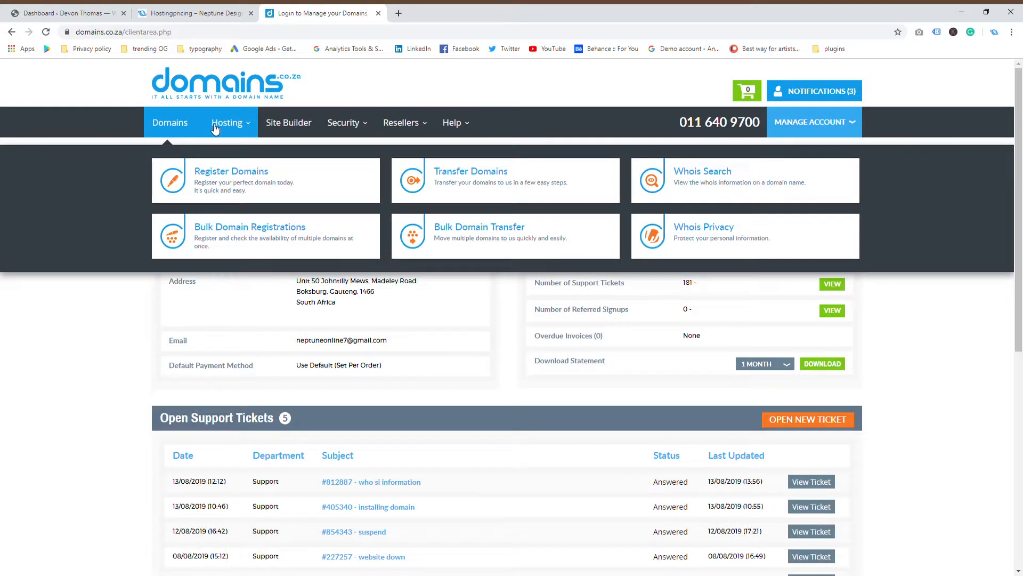
mouse_move(216, 135)
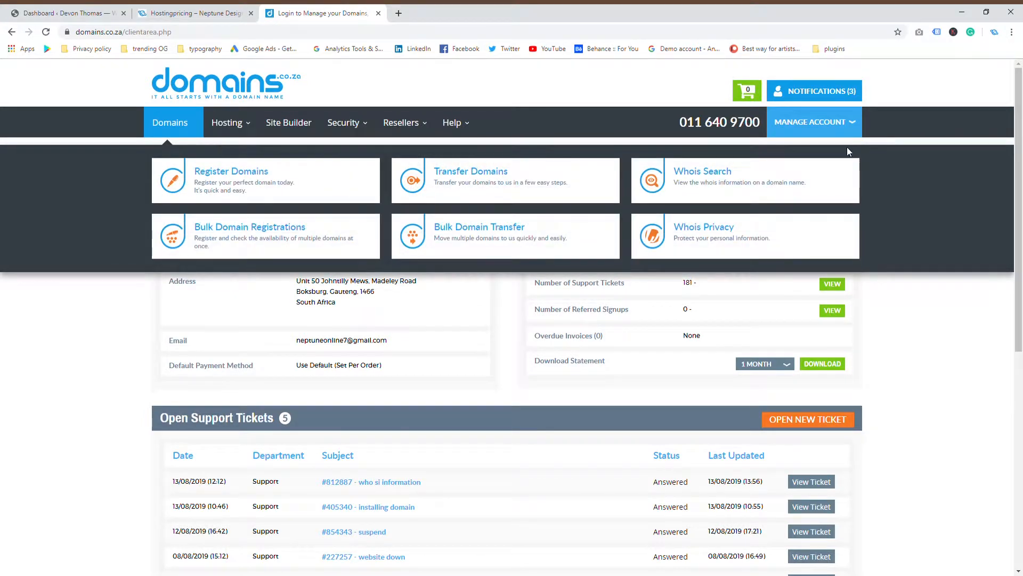
mouse_move(843, 133)
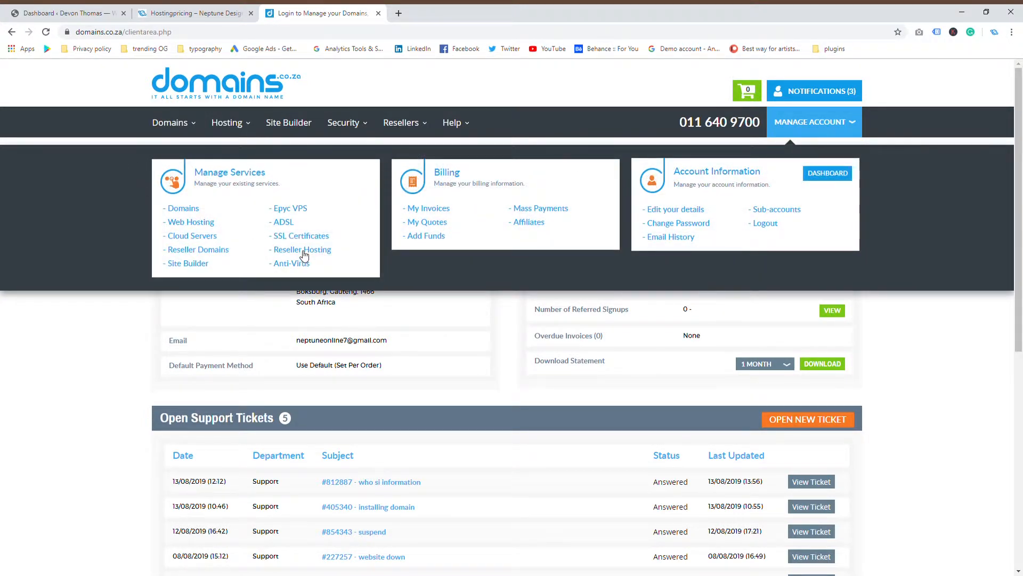
left_click(299, 256)
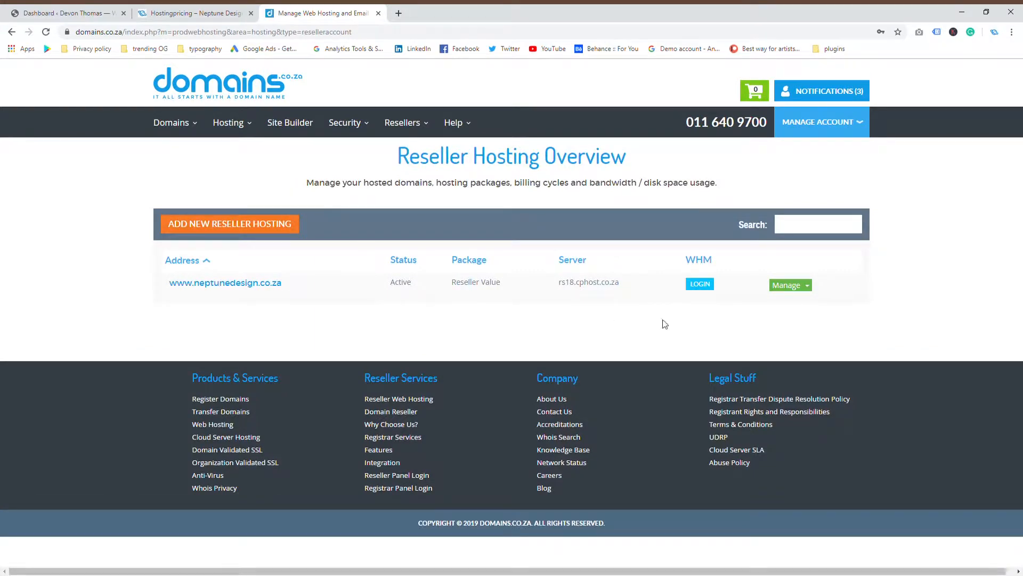
left_click(698, 283)
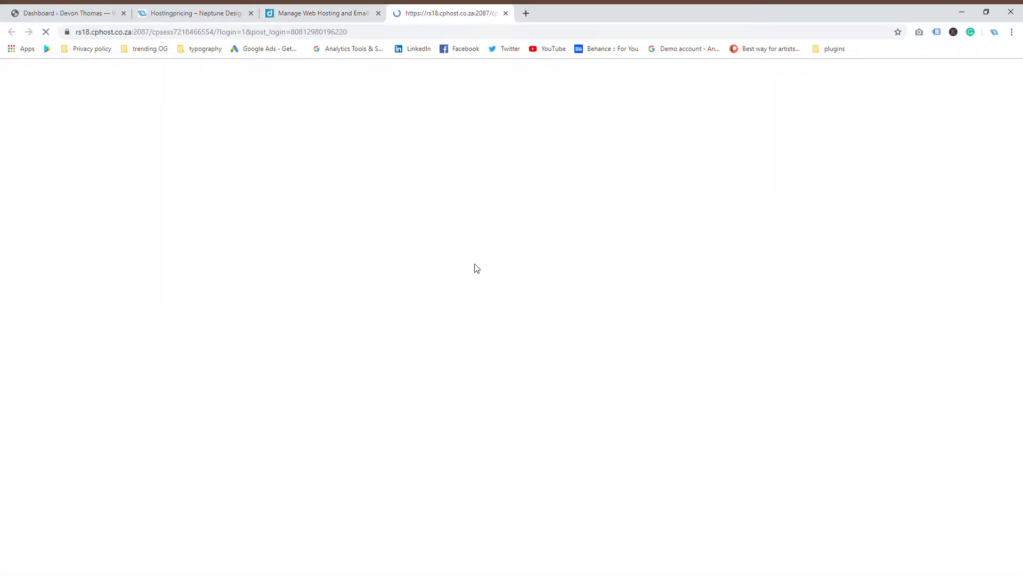
Close the hosting tab, list WHM's accounts, and open cPanel for the .tech domain account
left_click(378, 12)
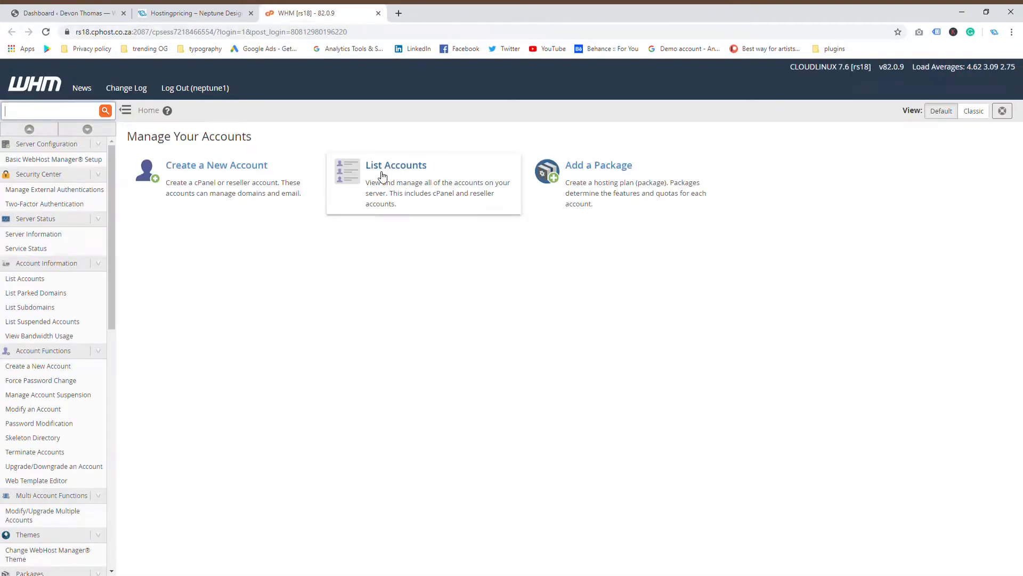
left_click(422, 214)
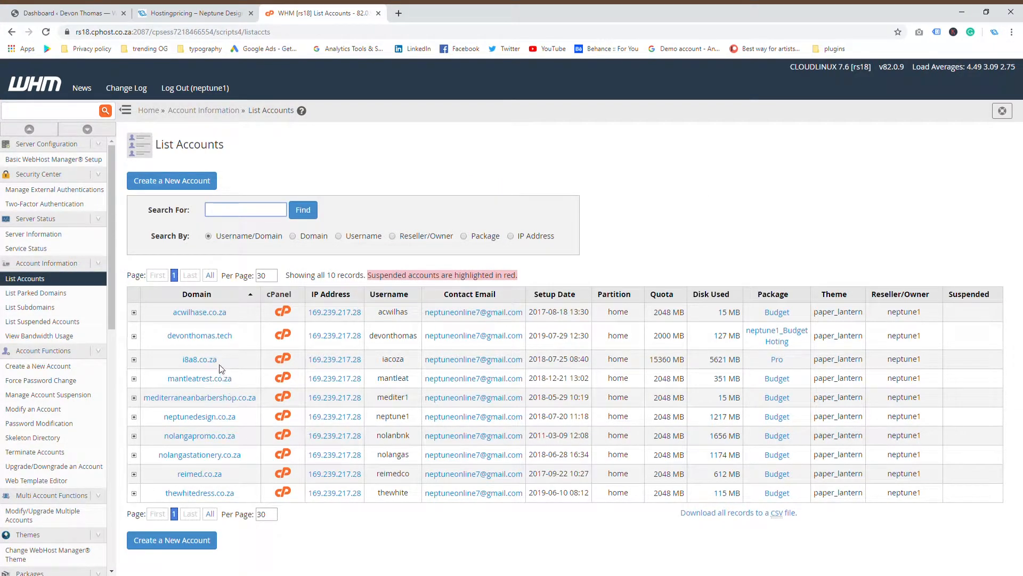
left_click(283, 336)
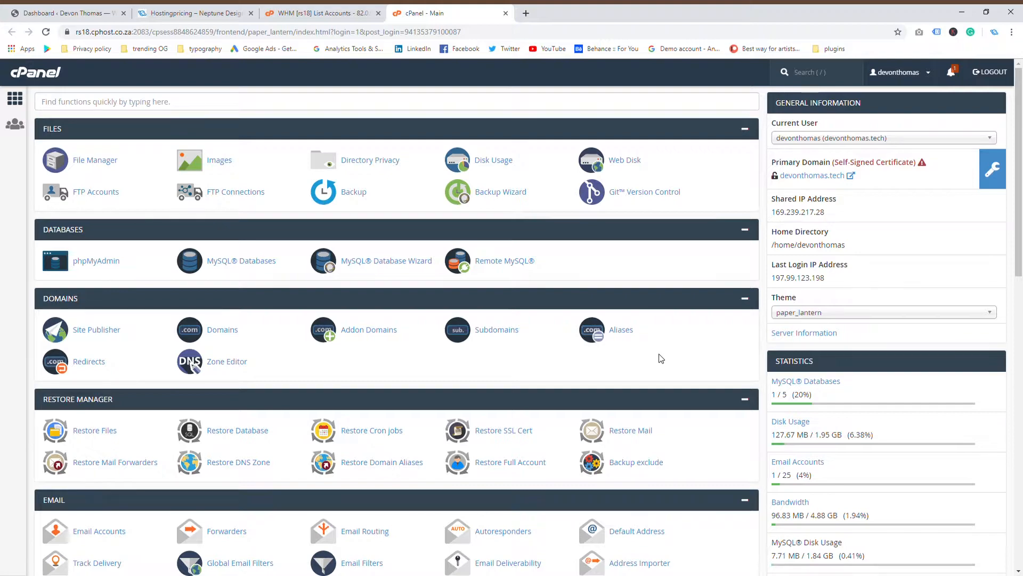
Scroll cPanel down to Softaculous Apps Installer and open its WordPress script page
scroll(661, 356, "down", 5)
scroll(661, 356, "up", 5)
scroll(681, 326, "down", 2)
scroll(655, 315, "up", 2)
scroll(323, 442, "down", 2)
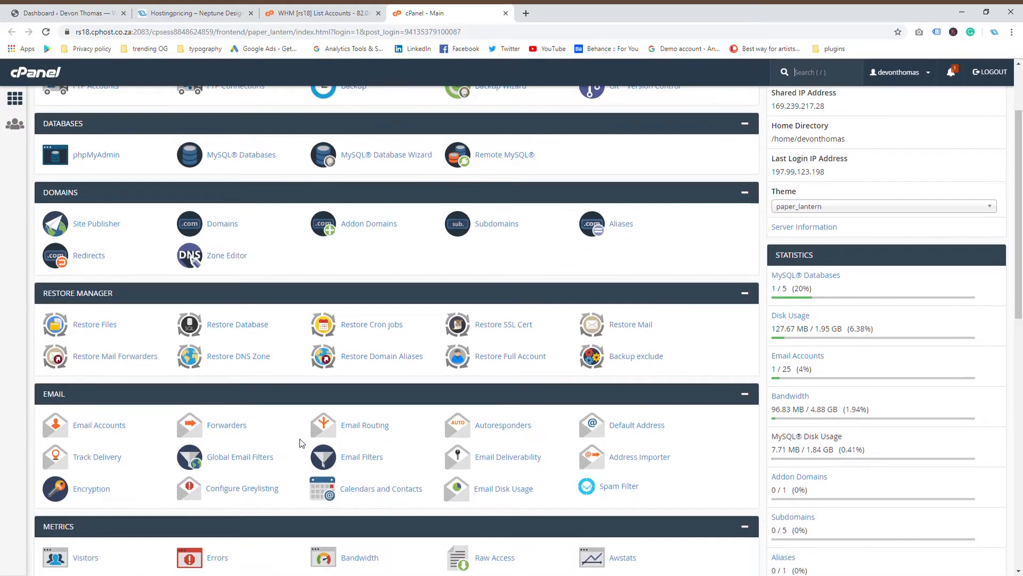
scroll(413, 359, "down", 5)
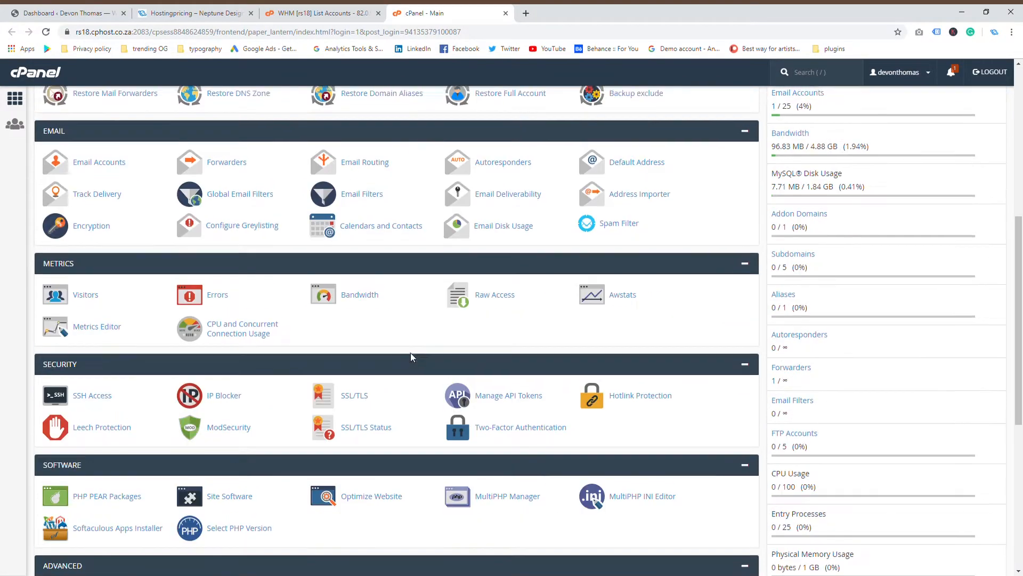
scroll(413, 359, "up", 4)
scroll(414, 360, "up", 2)
scroll(112, 425, "up", 1)
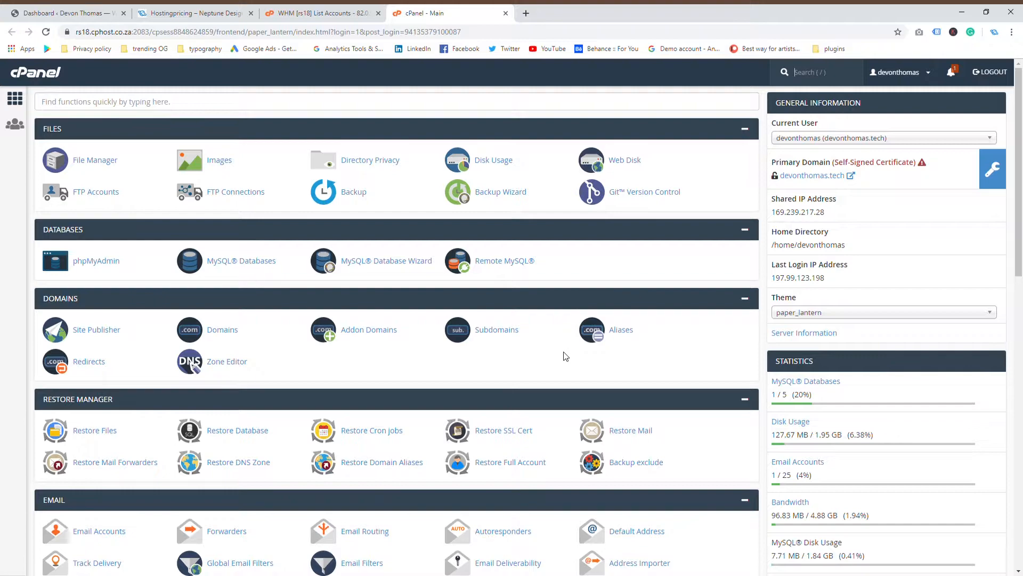
scroll(563, 284, "down", 10)
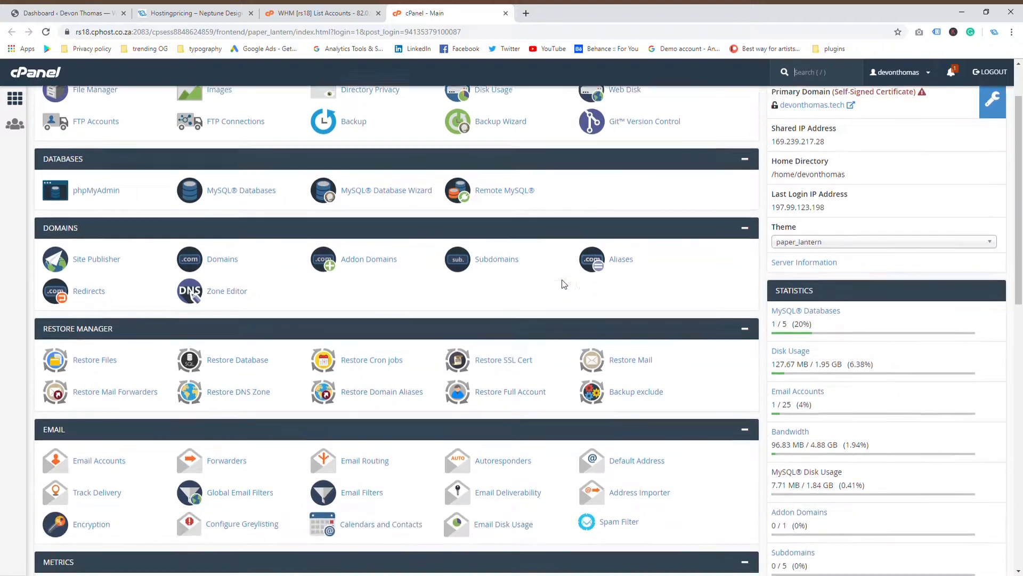
scroll(562, 285, "down", 4)
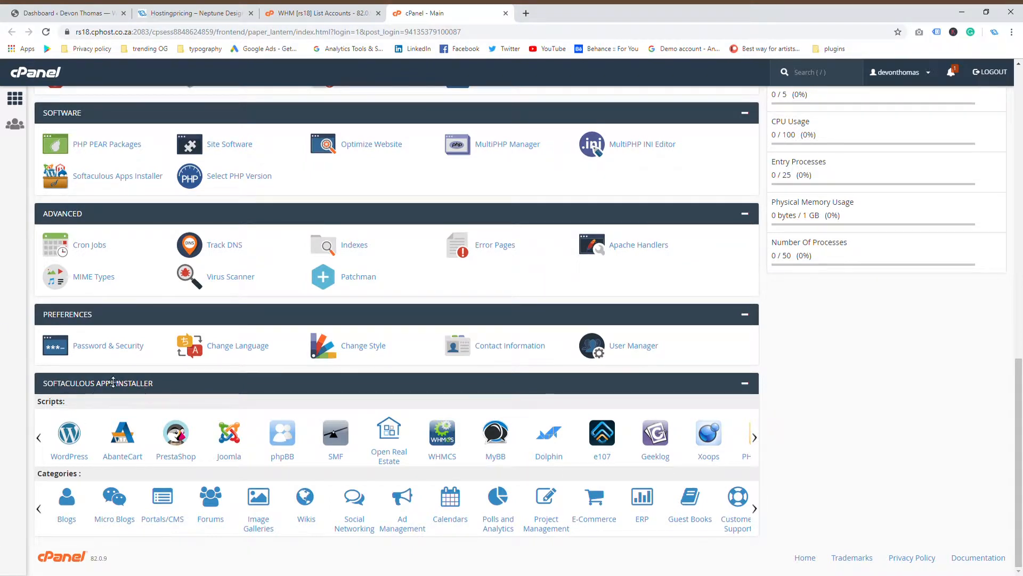
left_click(79, 440)
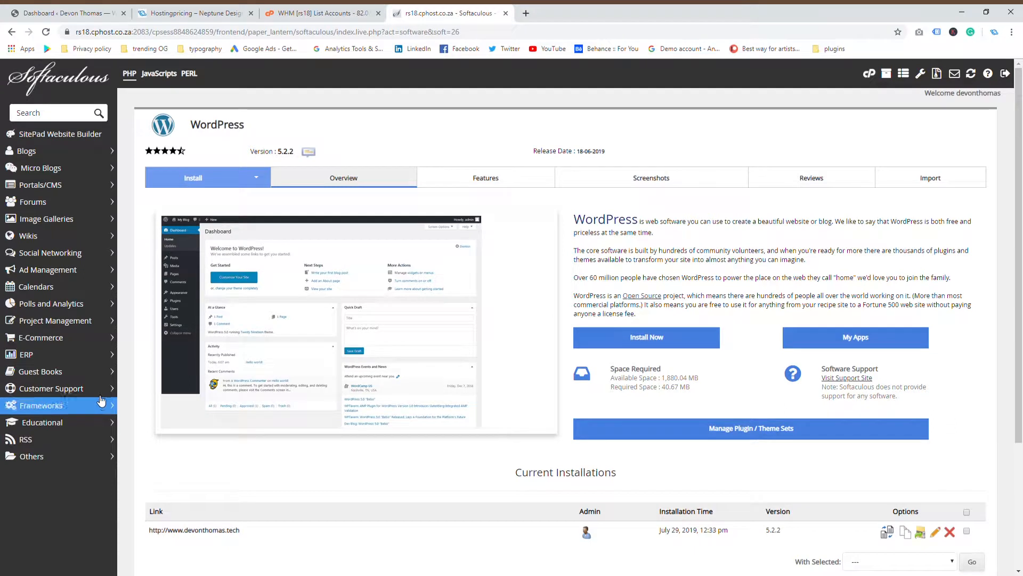
Open the Softaculous WordPress Install form and check which domain WordPress will install to
left_click(211, 180)
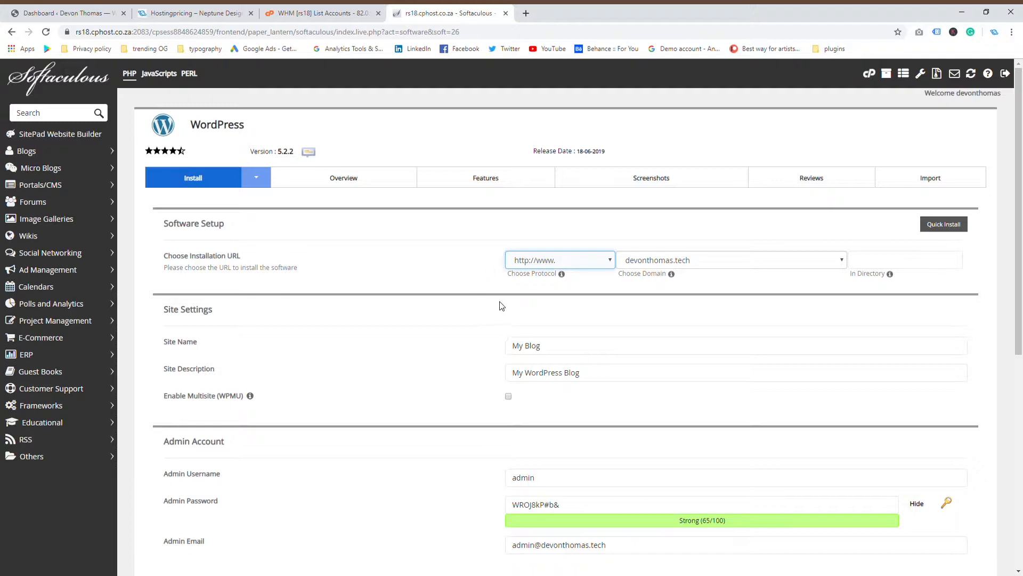
left_click(472, 245)
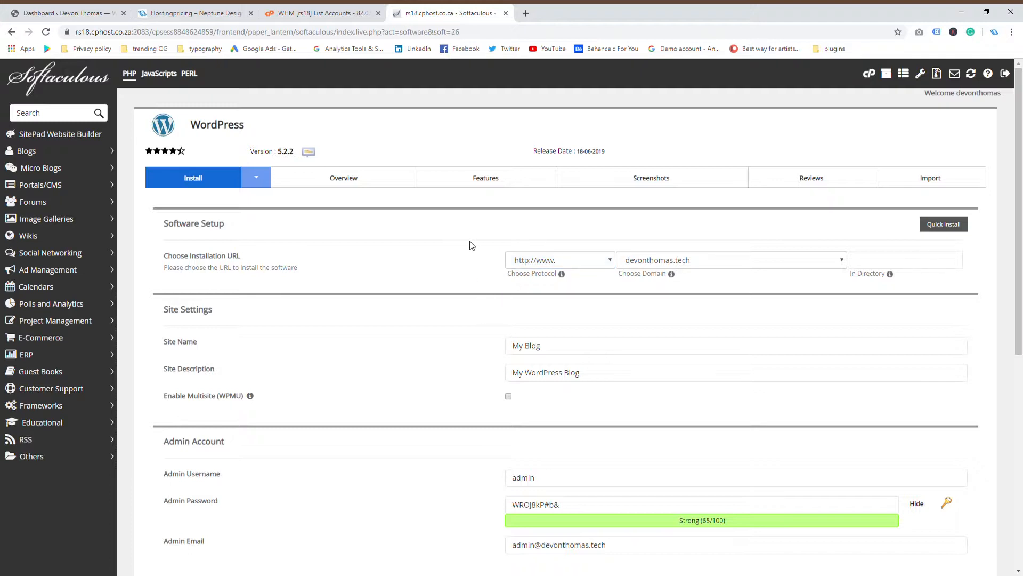
left_click(687, 266)
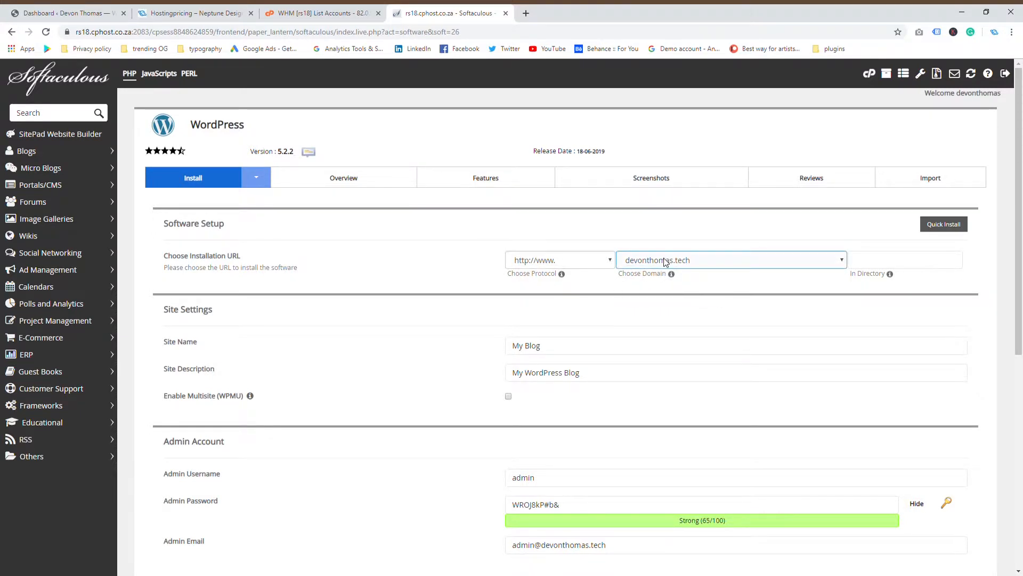
left_click(397, 306)
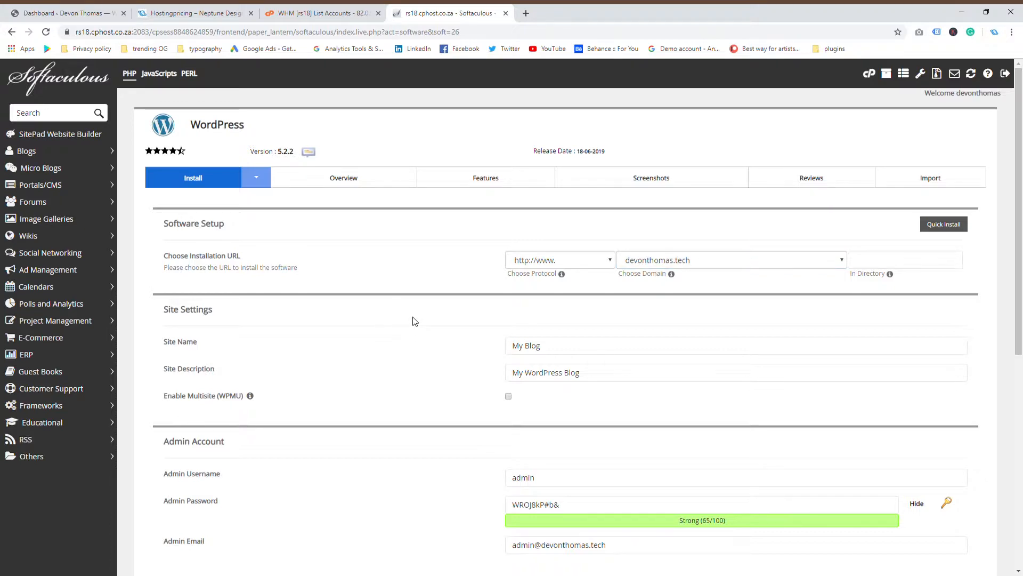
scroll(415, 320, "down", 3)
scroll(484, 314, "up", 1)
Review the Site Name, admin password and installation-details email fields on the install form
left_click(547, 240)
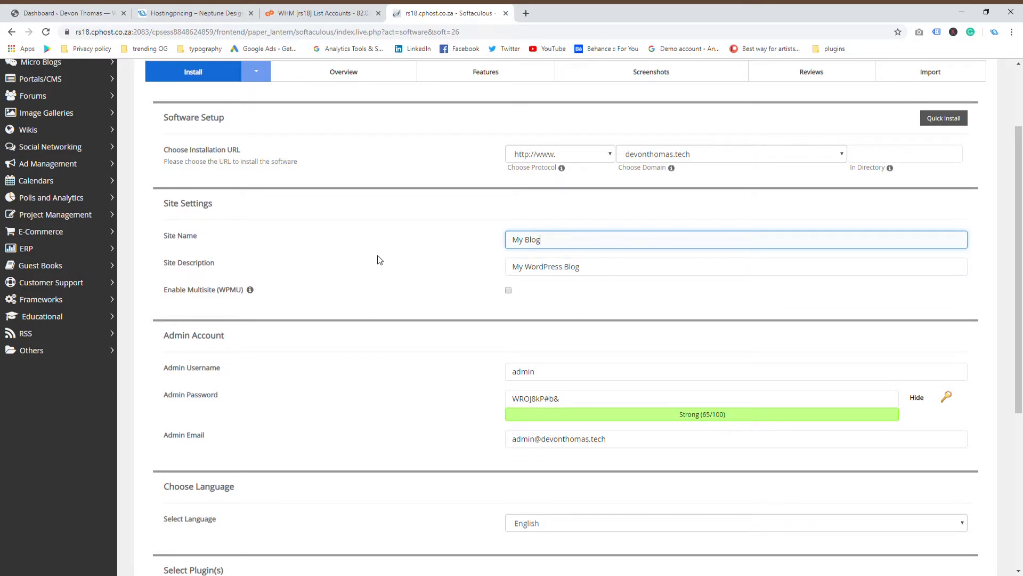
scroll(394, 304, "up", 2)
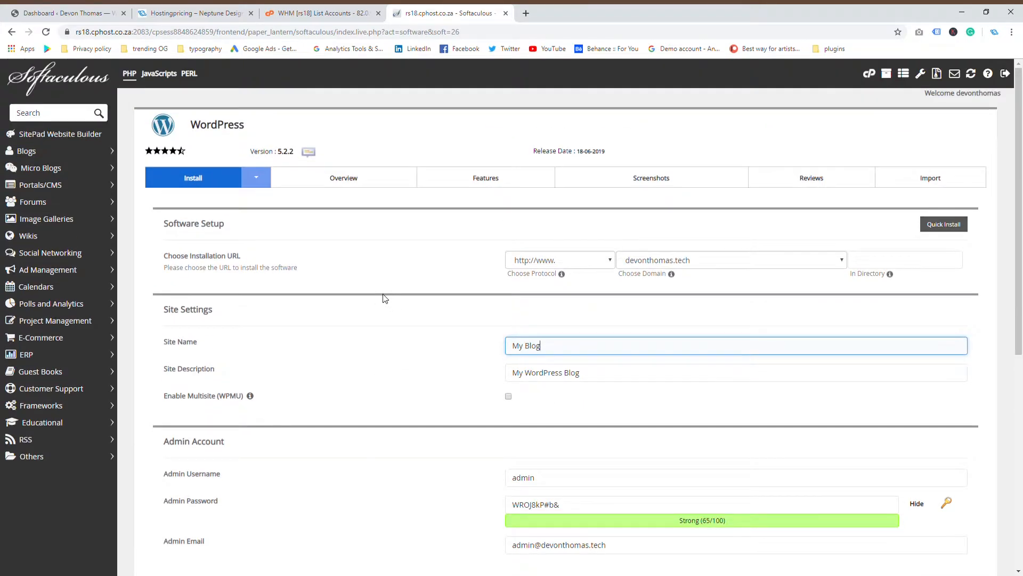
scroll(32, 288, "down", 5)
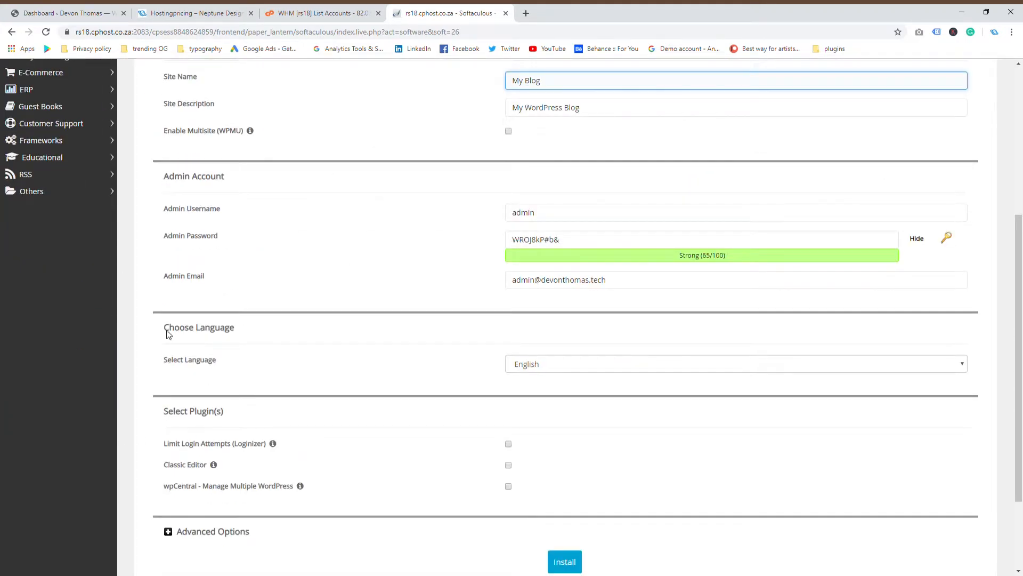
left_click(530, 244)
scroll(424, 320, "down", 3)
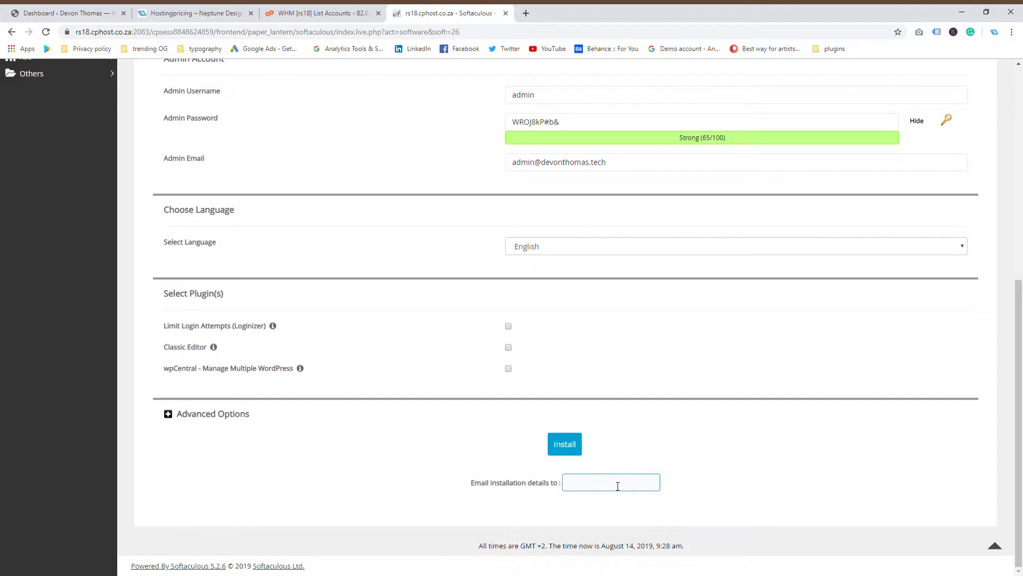
scroll(708, 417, "up", 1)
scroll(624, 450, "down", 1)
scroll(601, 486, "up", 7)
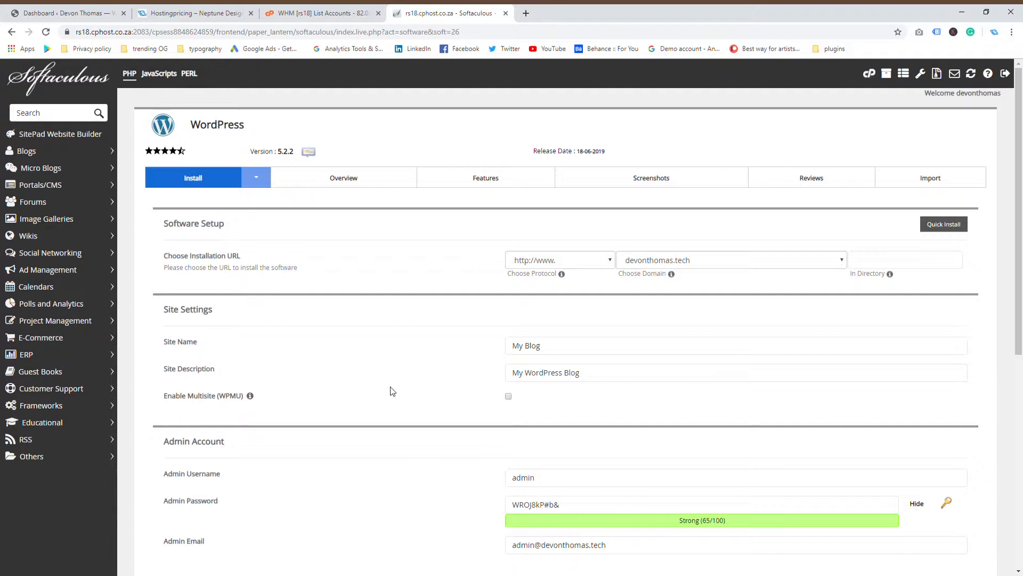
scroll(392, 391, "down", 7)
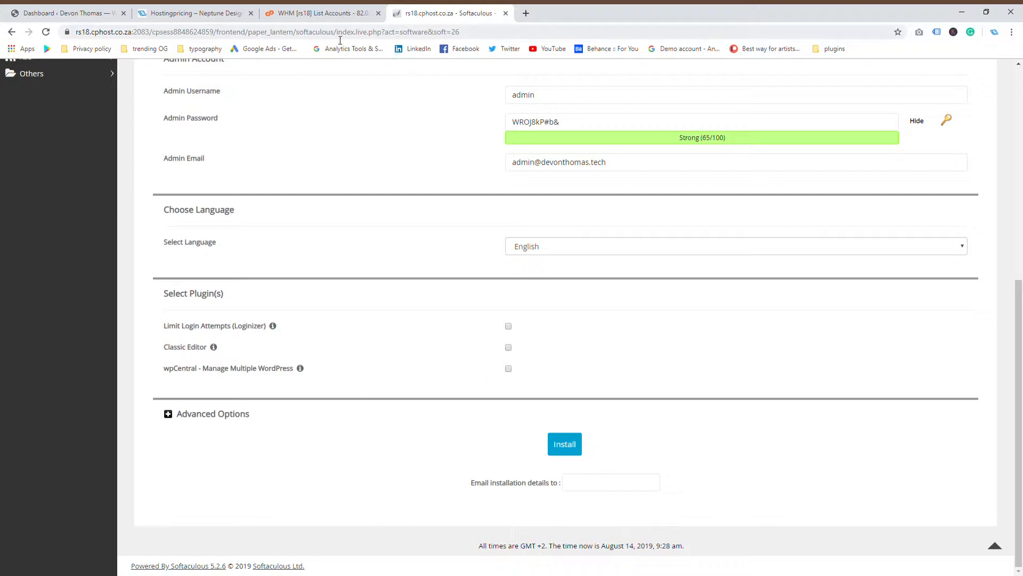
left_click(588, 489)
Close the Softaculous and WHM tabs and go to Gmail in a new tab
left_click(506, 13)
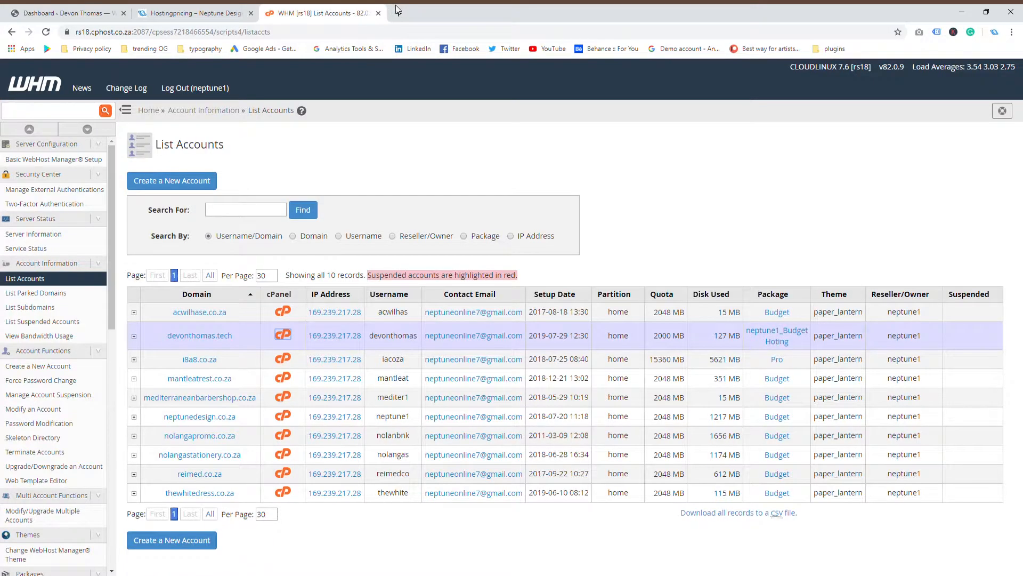
left_click(397, 11)
left_click(377, 12)
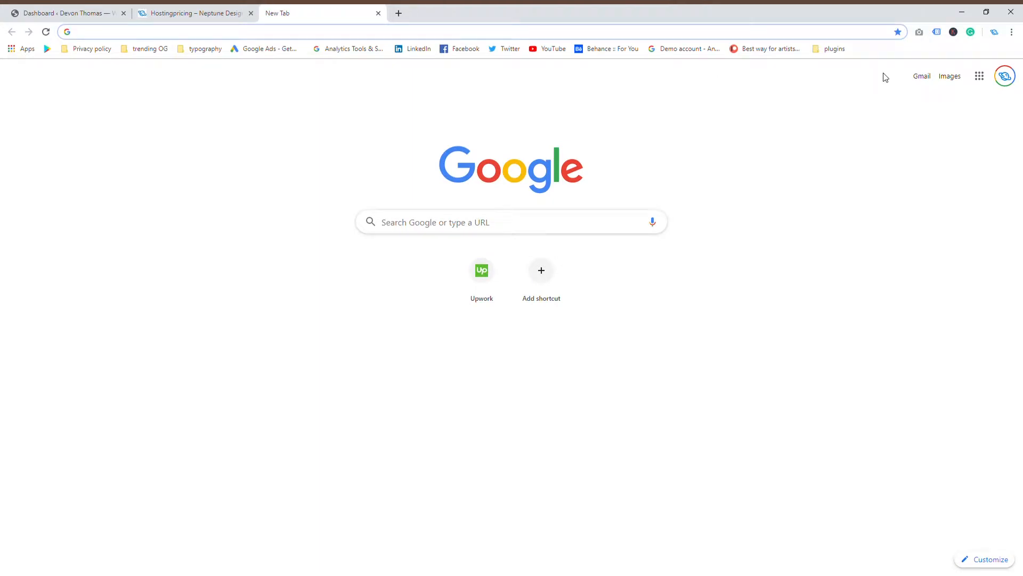
left_click(922, 76)
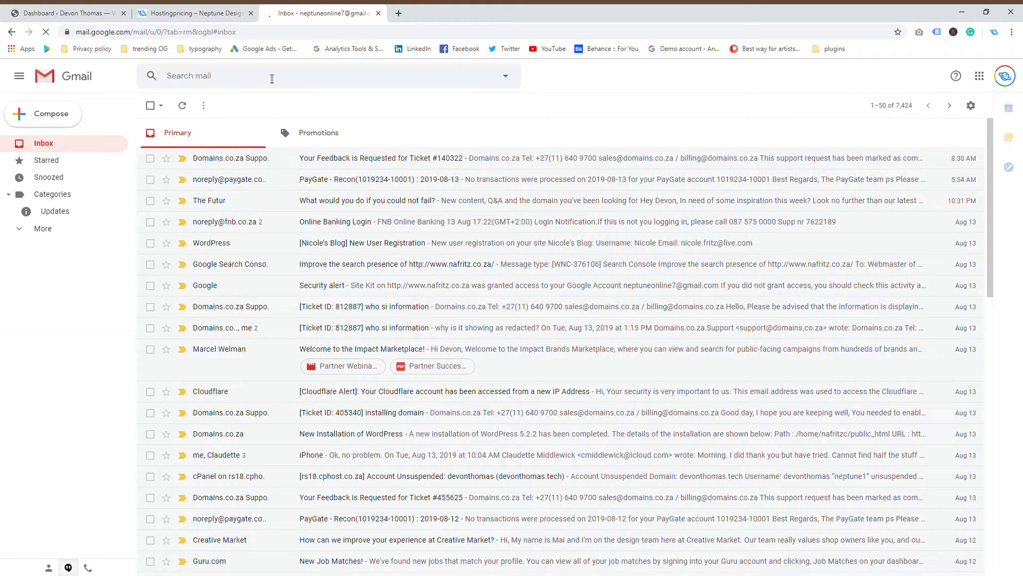
Search Gmail for the blog's domain and open the New Installation of WordPress email's Admin URL
left_click(265, 85)
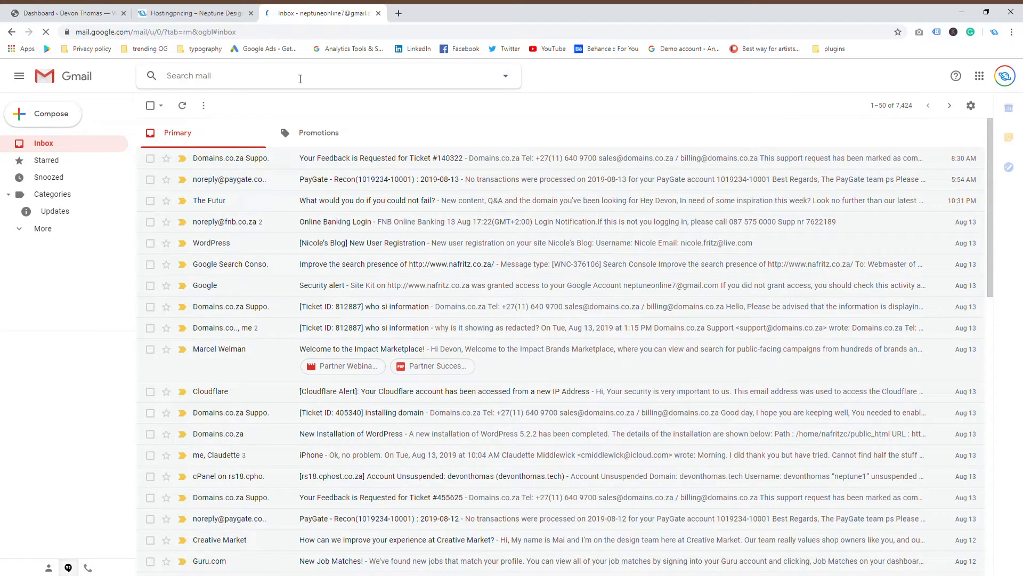
key("Return")
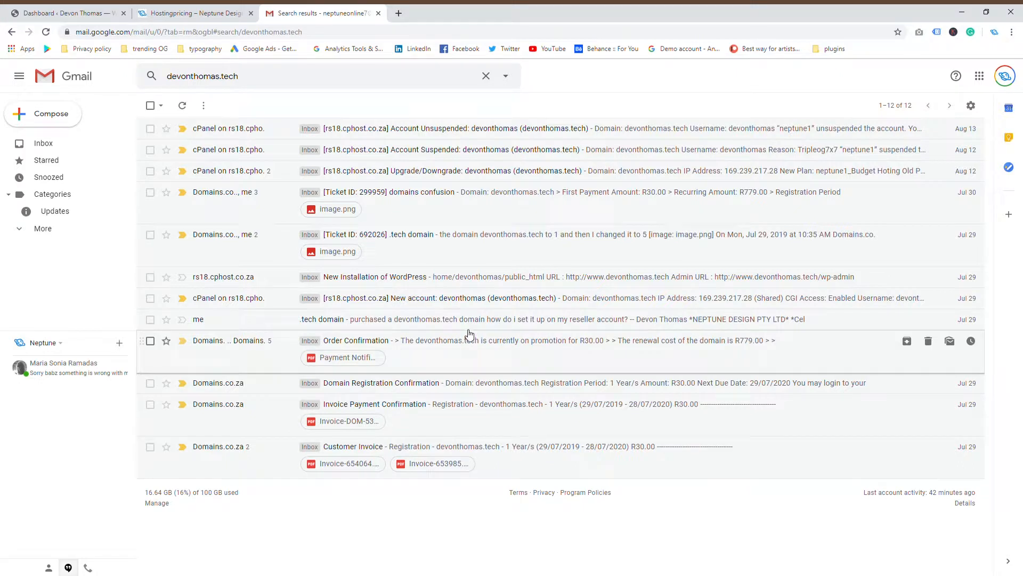
left_click(456, 281)
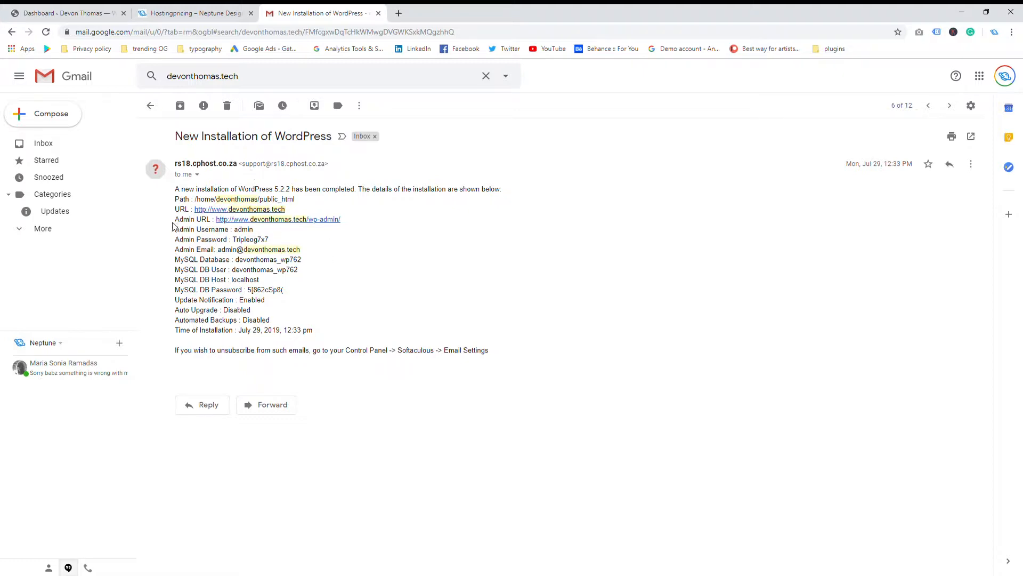
left_click_drag(174, 220, 206, 223)
Open the WordPress dashboard, preview the live 'Hello world!' site, then close every extra tab
left_click(327, 222)
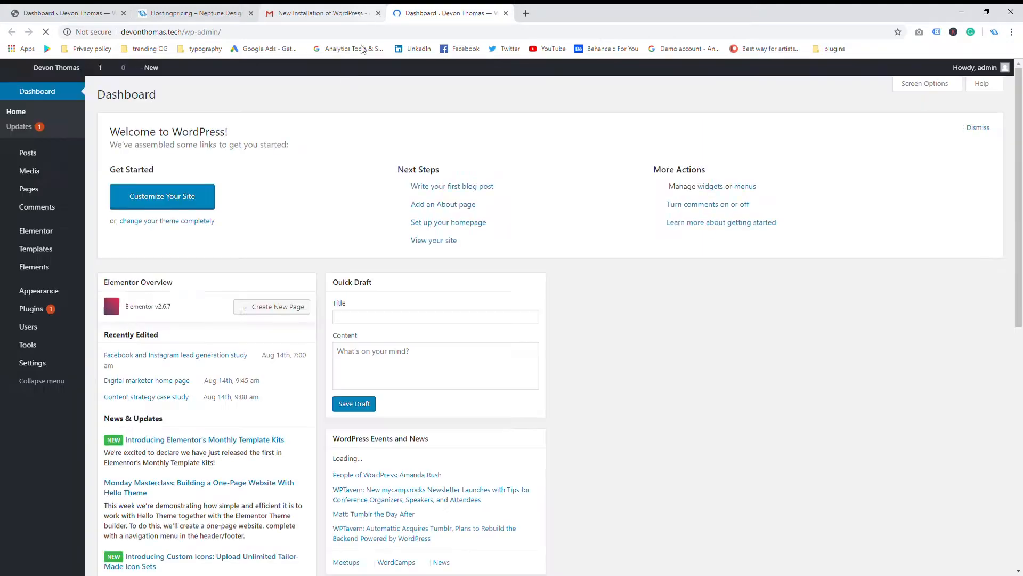
left_click(378, 13)
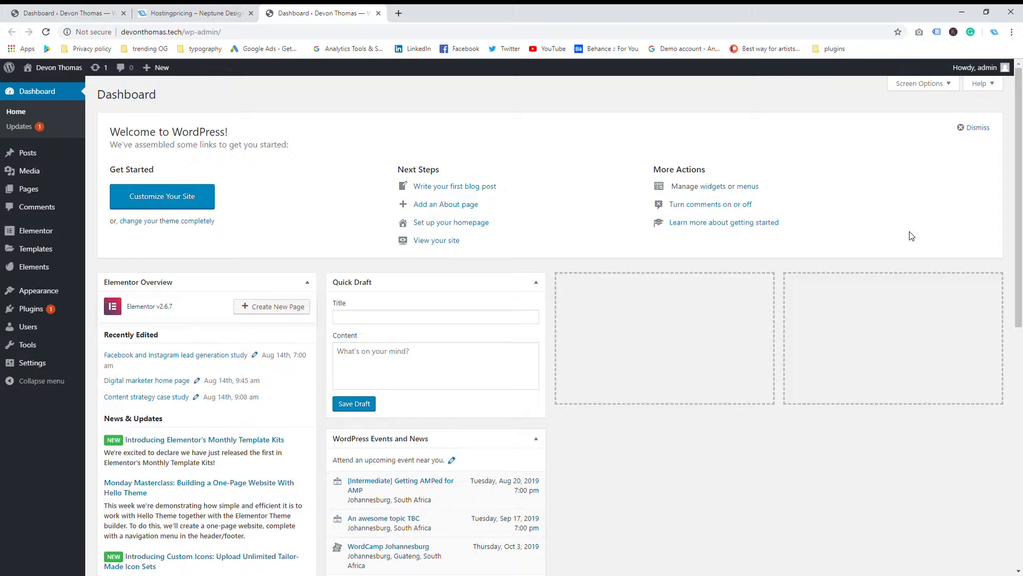
mouse_move(58, 68)
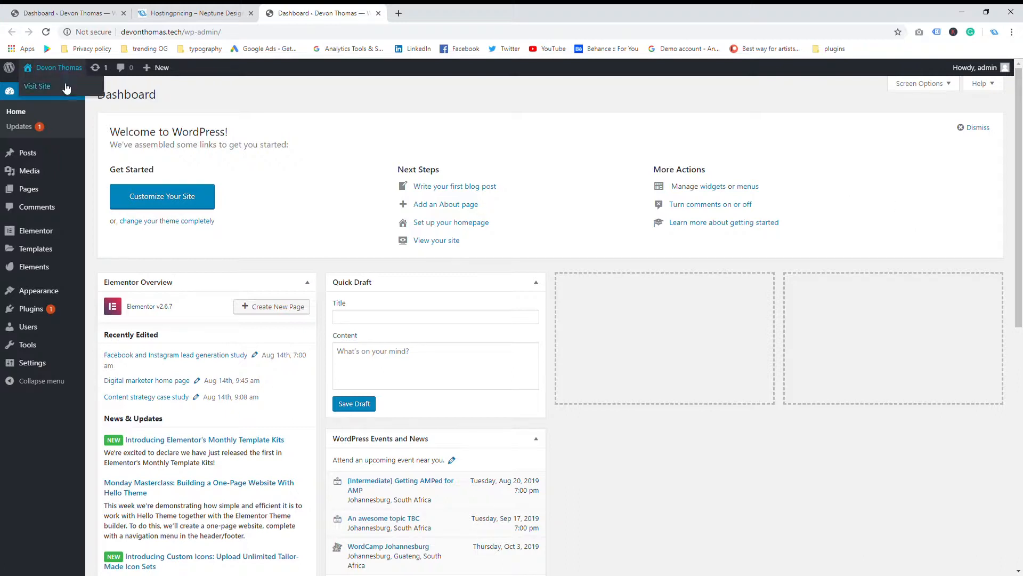
middle_click(60, 92)
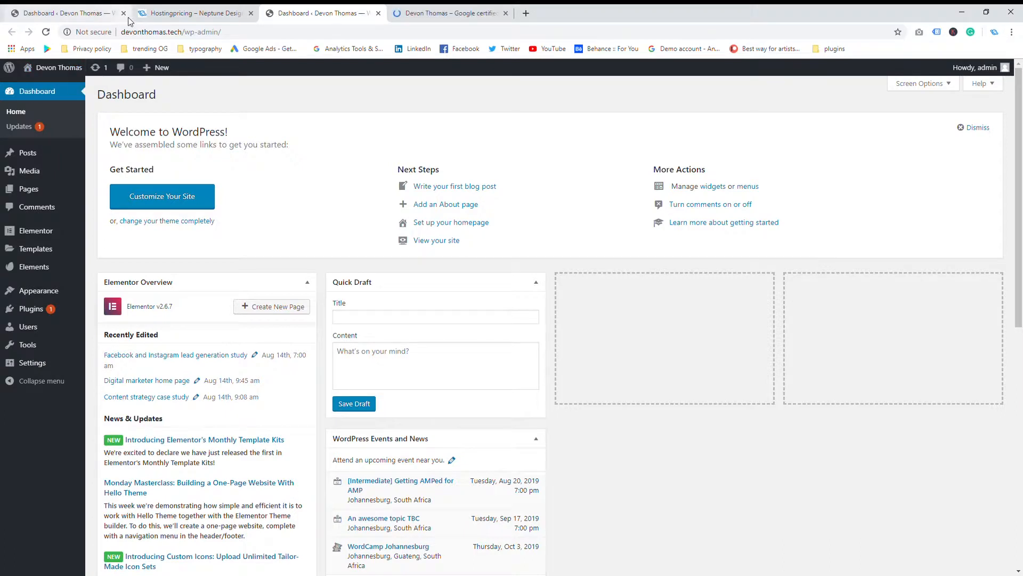
left_click(123, 13)
left_click(123, 14)
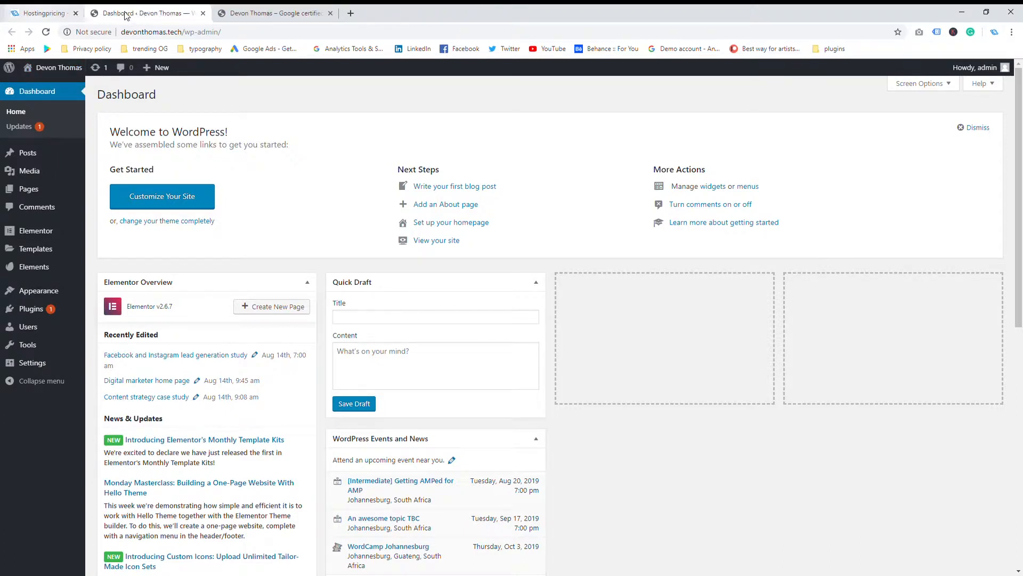
left_click(170, 13)
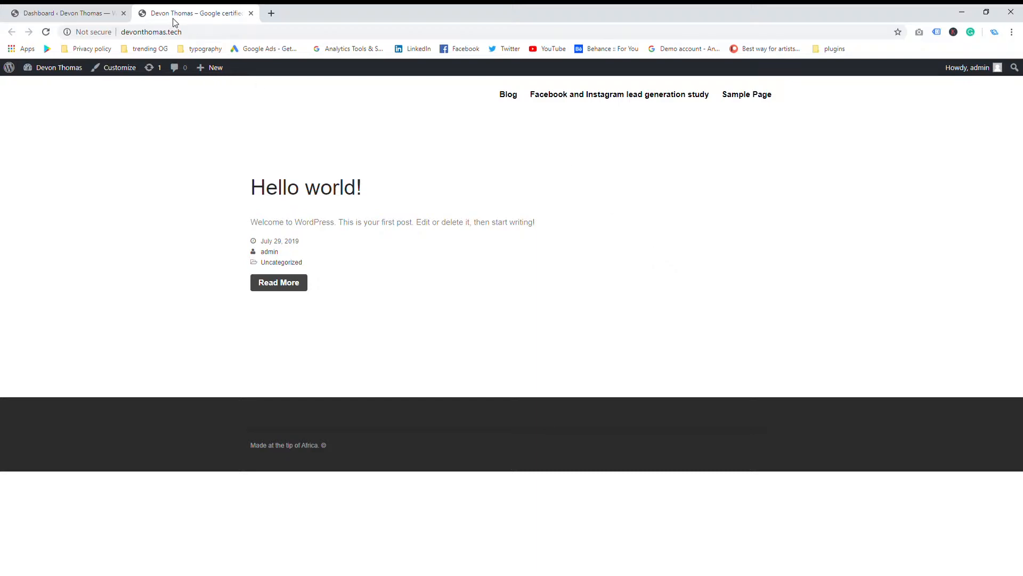
left_click(252, 13)
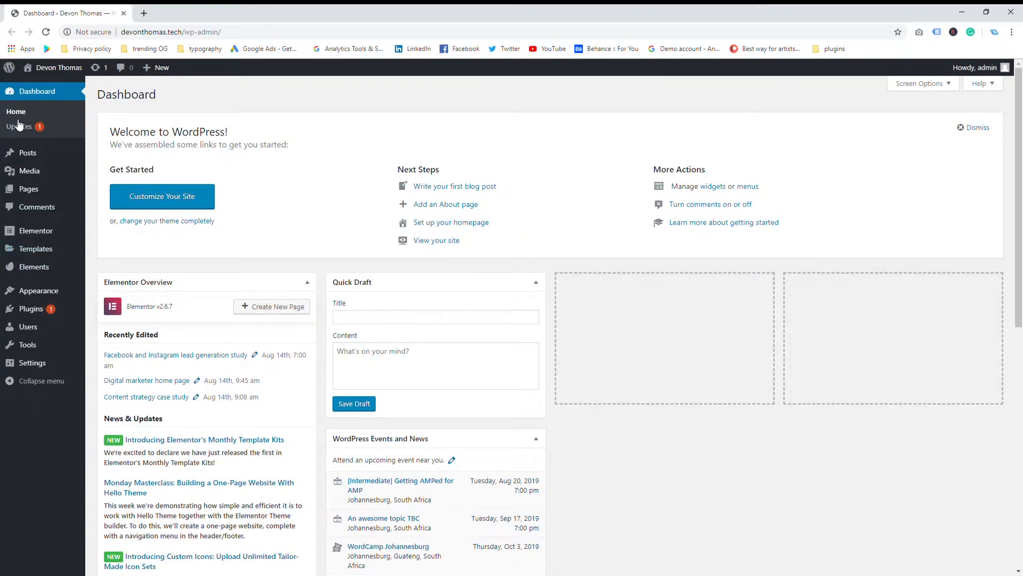
mouse_move(9, 68)
mouse_move(31, 310)
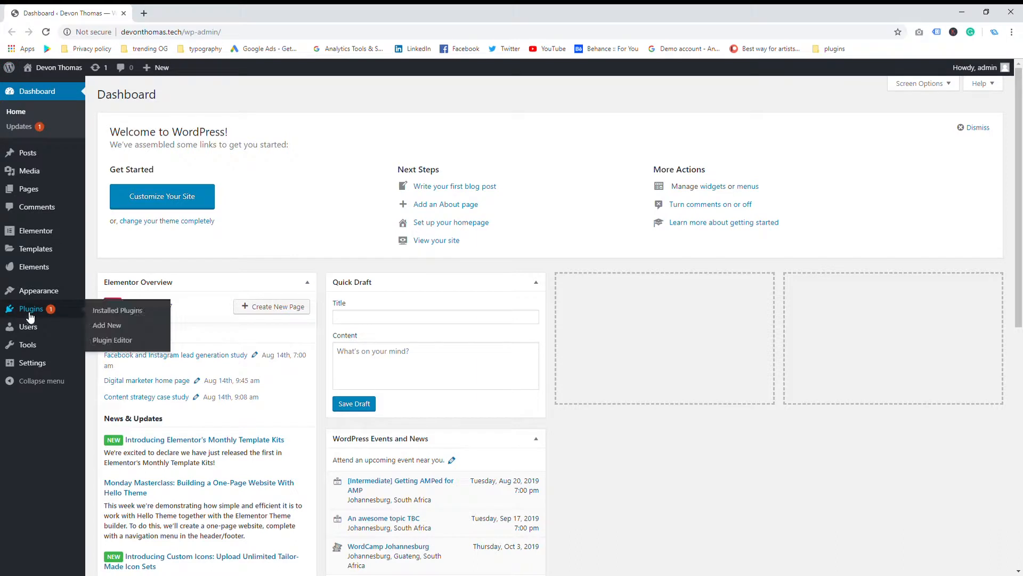
Go from Installed Plugins to the Add Plugins page listing featured plugins like Akismet and Jetpack
left_click(117, 314)
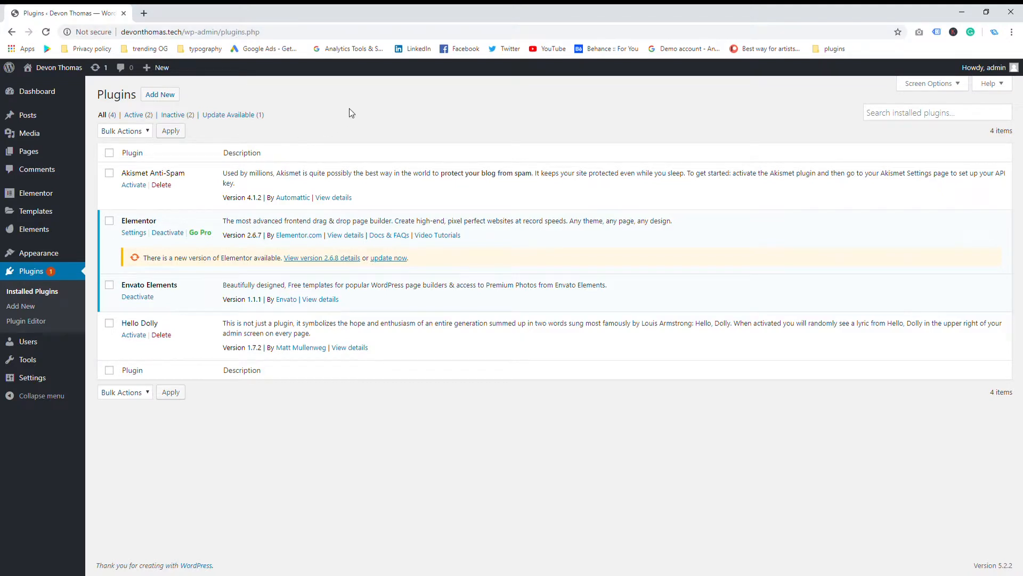
left_click(157, 102)
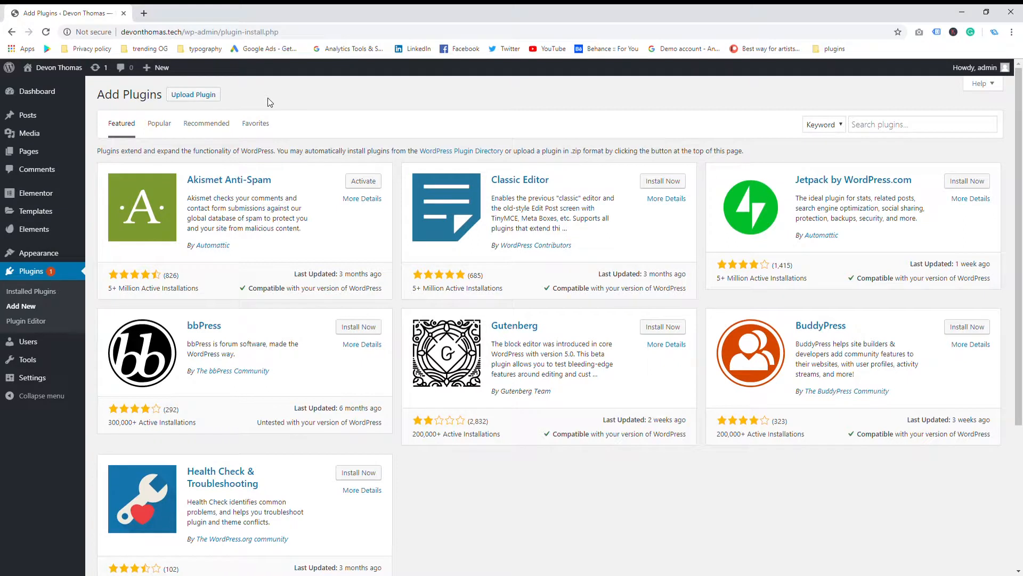
Search plugins for 'elementor' and 'envato elements' to confirm both are installed, then return to Installed Plugins
left_click(888, 128)
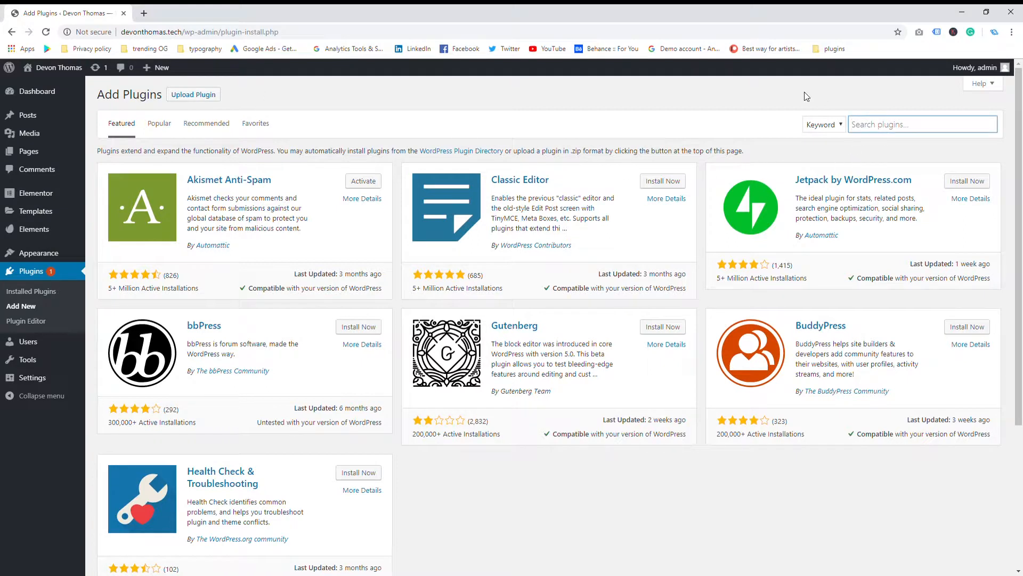
type("elementor")
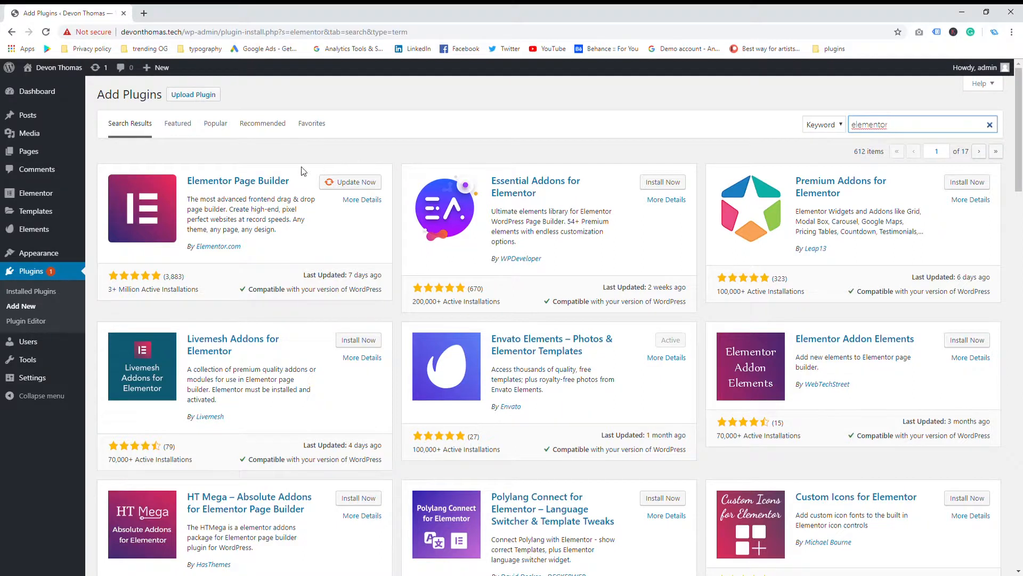
left_click(32, 309)
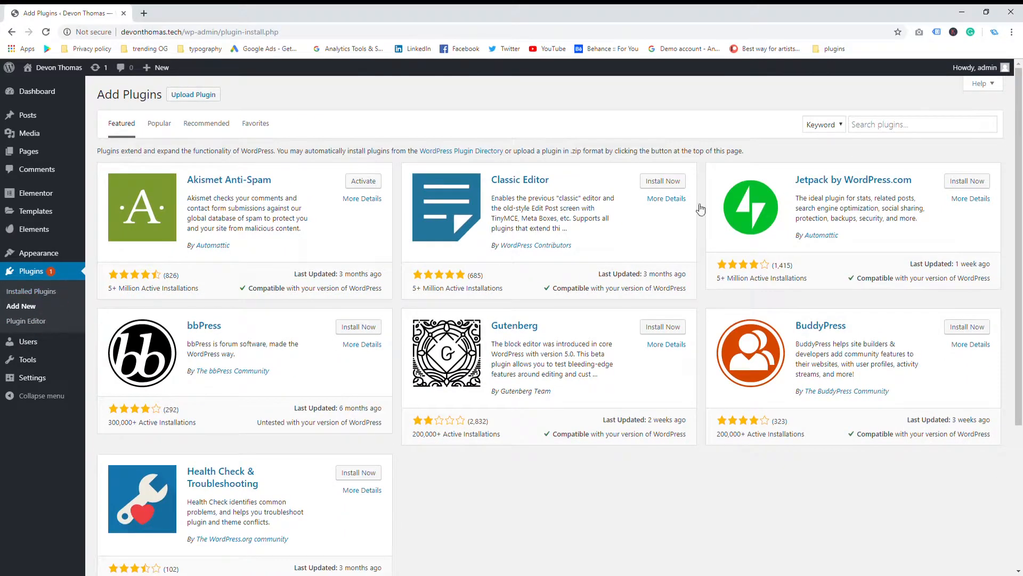
left_click(890, 127)
type("envato ele")
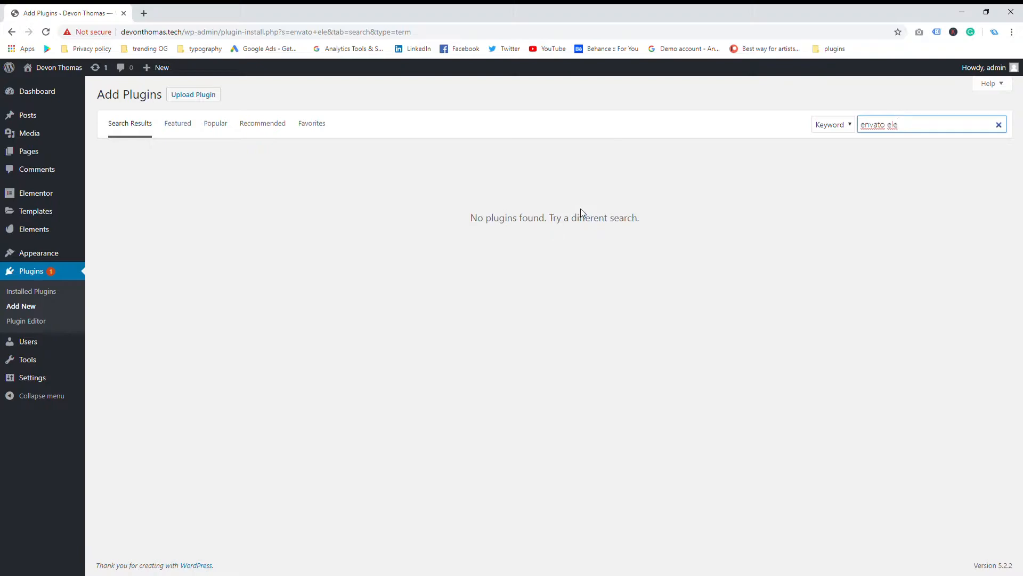
type("ments")
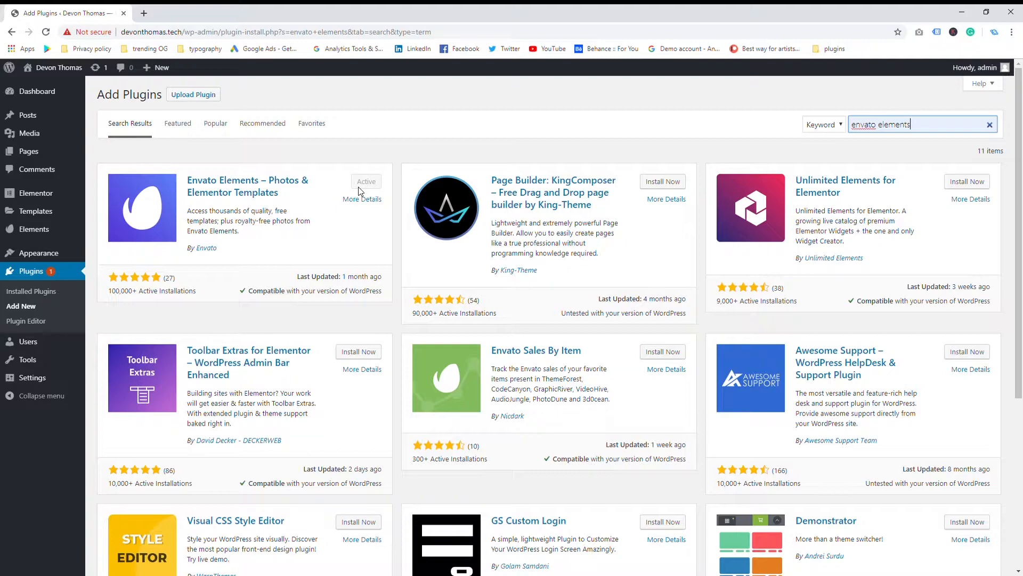
left_click(38, 272)
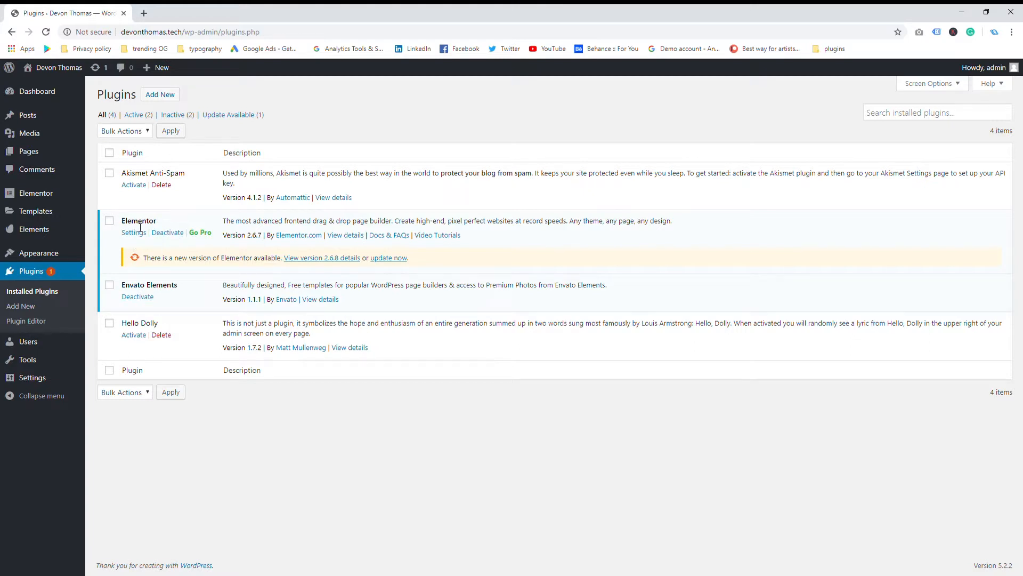
Update Elementor to version 2.6.8 from the Plugins page, then go to Appearance > Themes
left_click(396, 258)
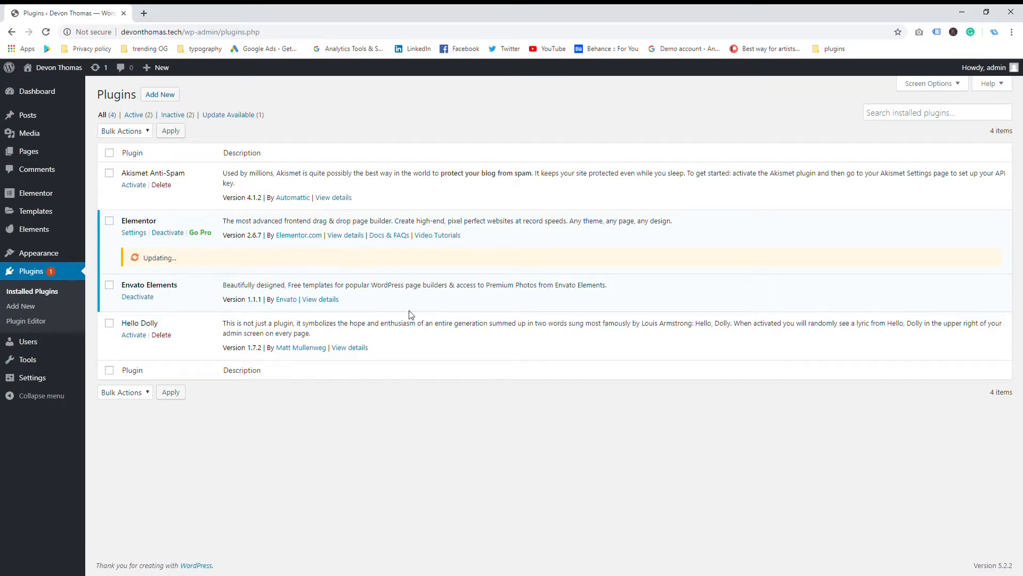
mouse_move(69, 251)
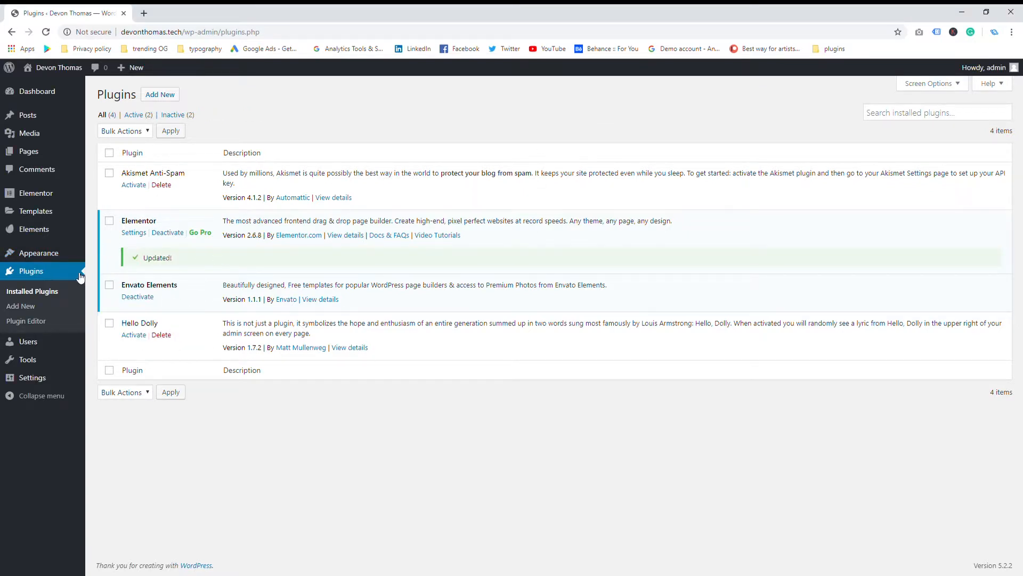
left_click(123, 253)
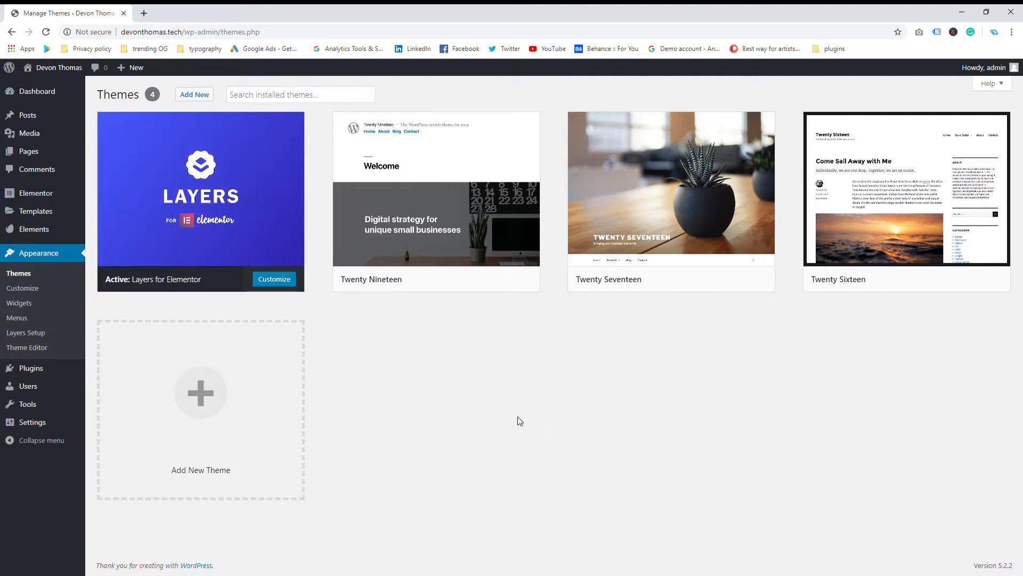
View and close the Theme Details for Twenty Seventeen, Twenty Nineteen and Twenty Sixteen
mouse_move(646, 235)
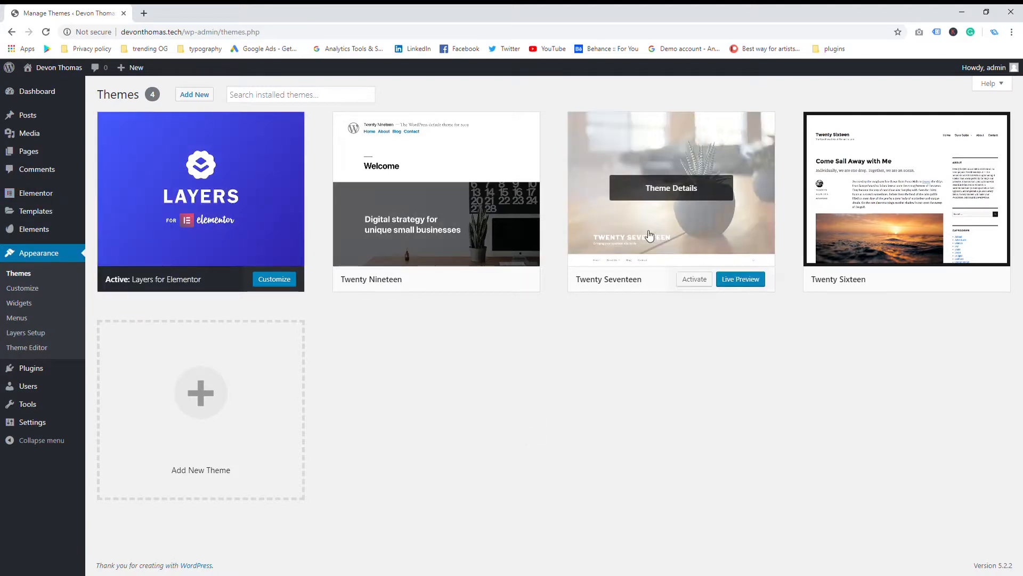
left_click(687, 221)
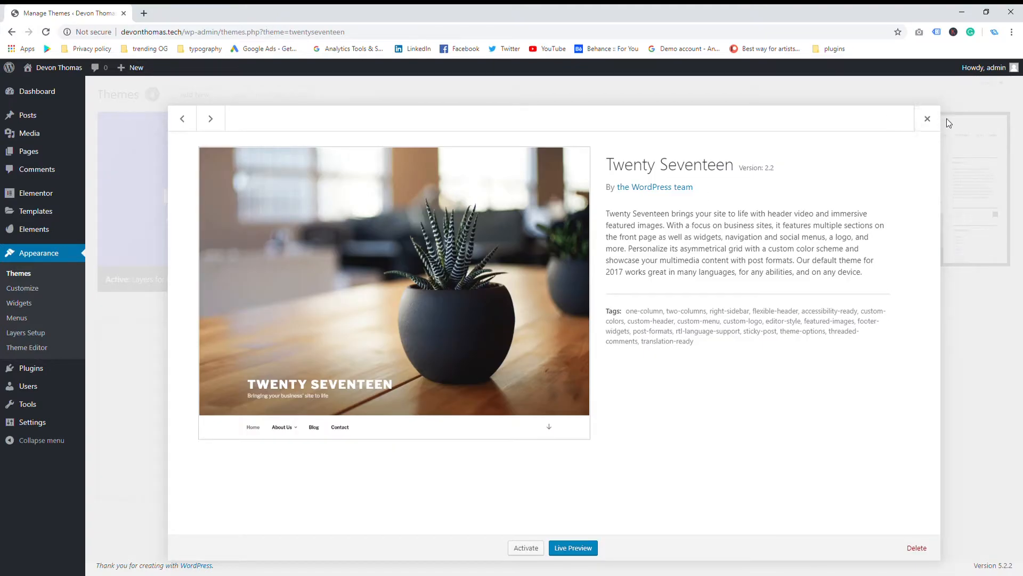
left_click(927, 118)
left_click(502, 219)
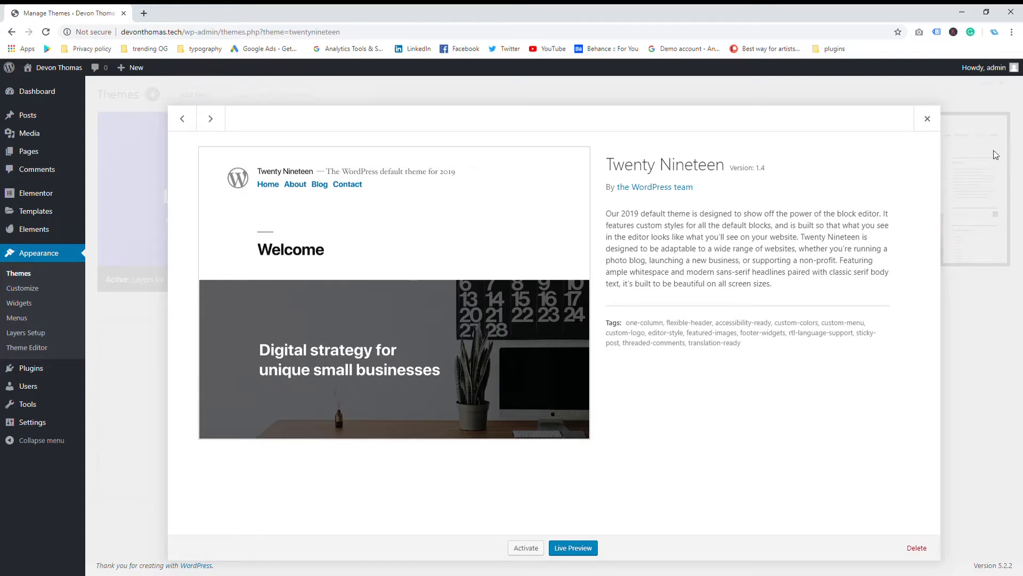
left_click(927, 119)
left_click(943, 160)
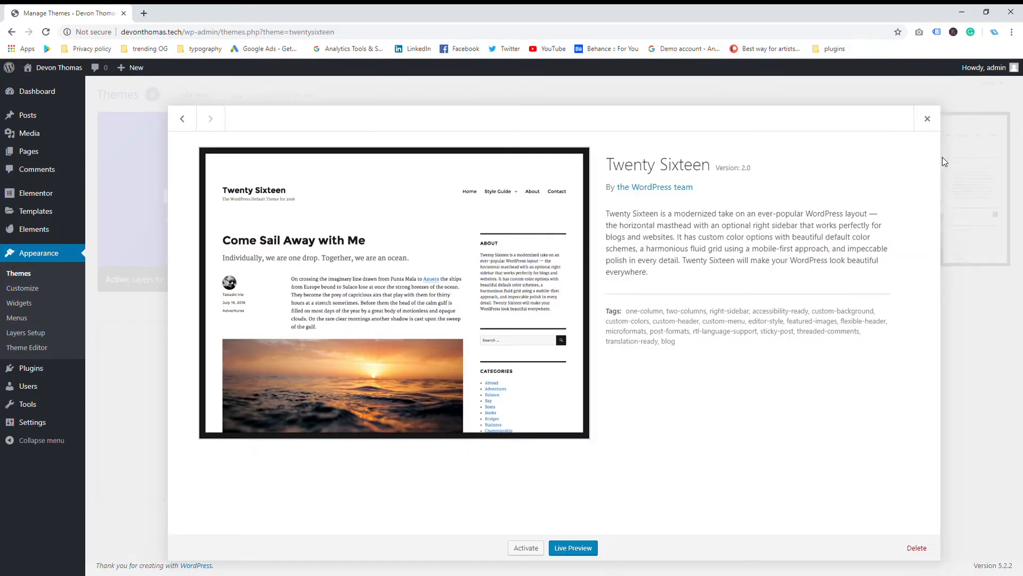
left_click(936, 123)
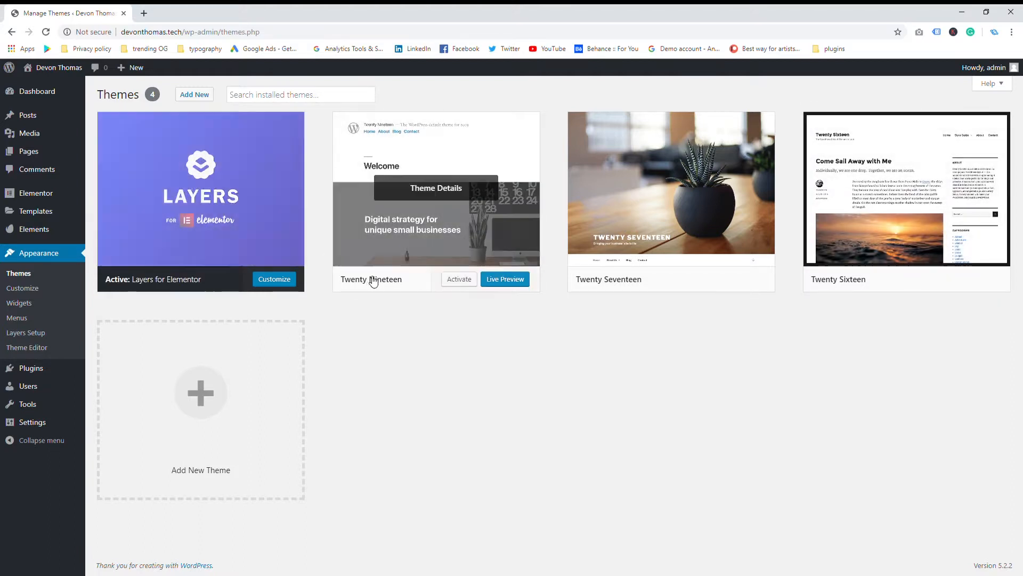
Google 'layers', download the free Layers for Elementor theme zip from its site, then close that tab
left_click(143, 13)
type("layer")
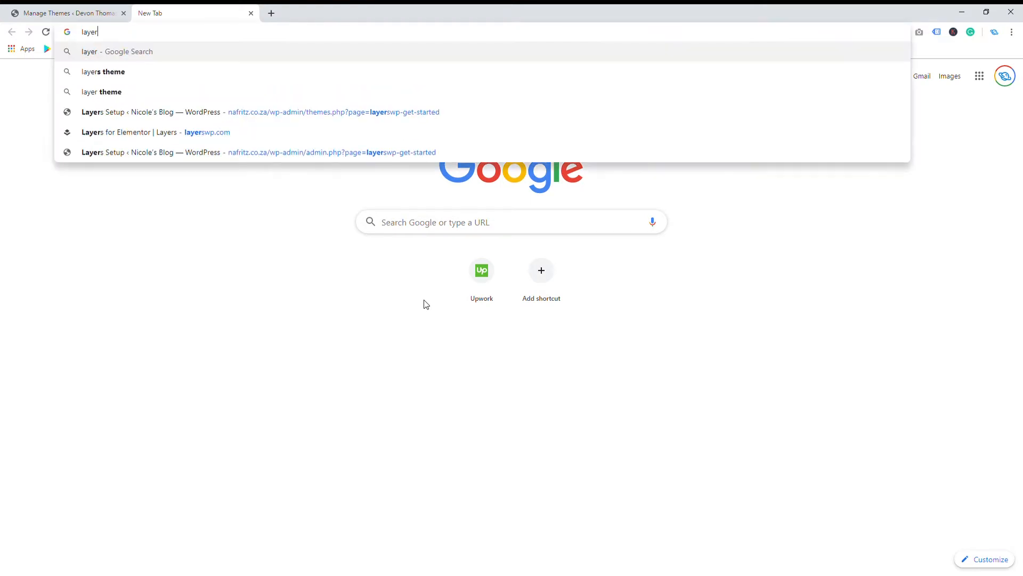
key("Down")
key("Return")
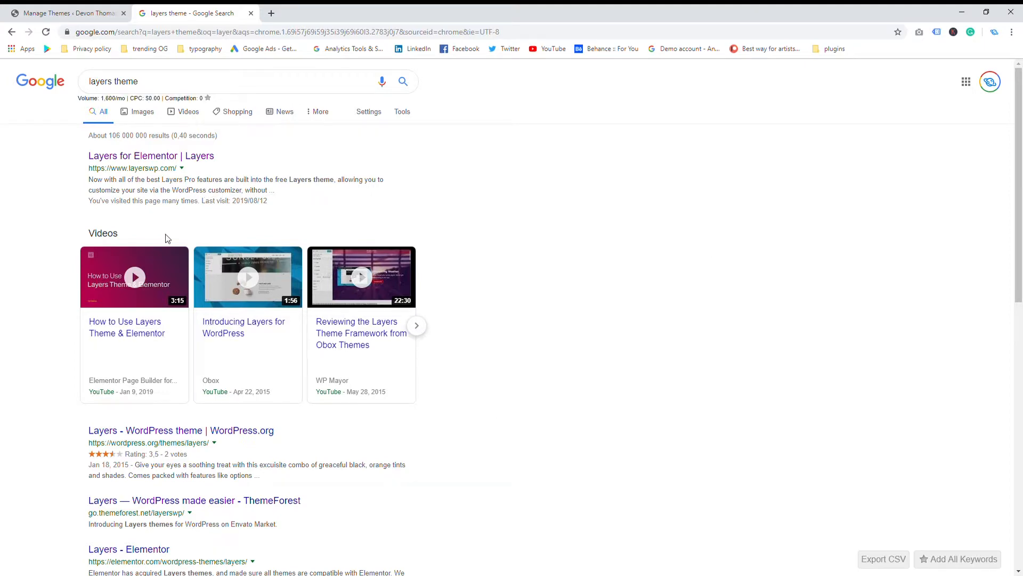
left_click(161, 159)
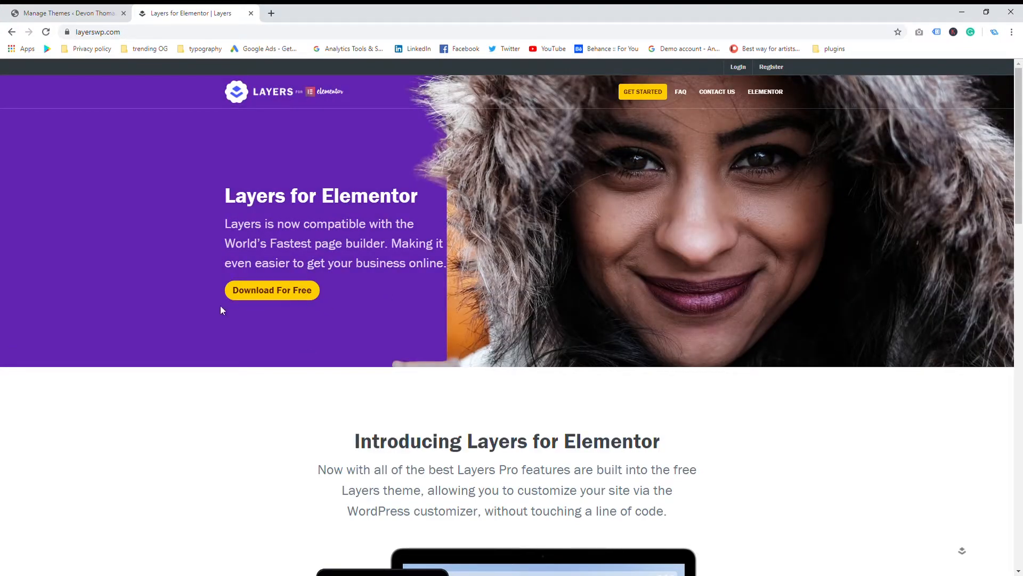
left_click(270, 293)
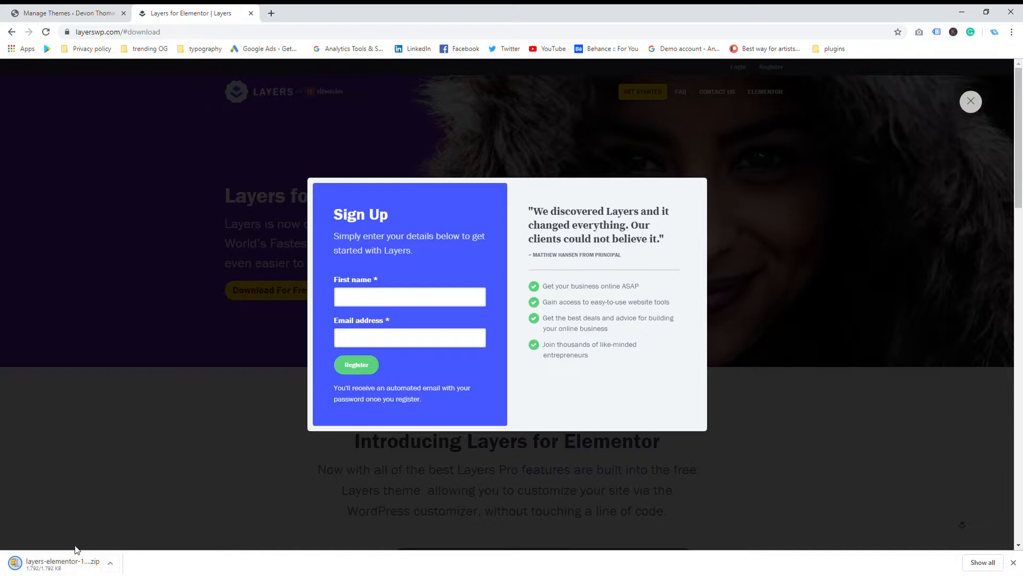
left_click(251, 13)
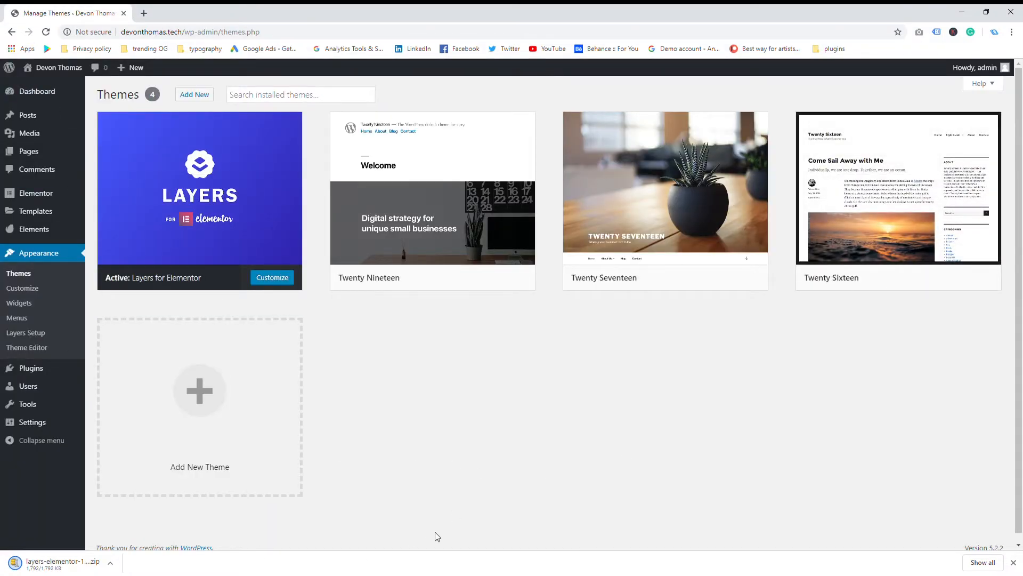
Open the Upload Theme panel under Add New Theme and browse for the Layers theme zip
left_click(210, 407)
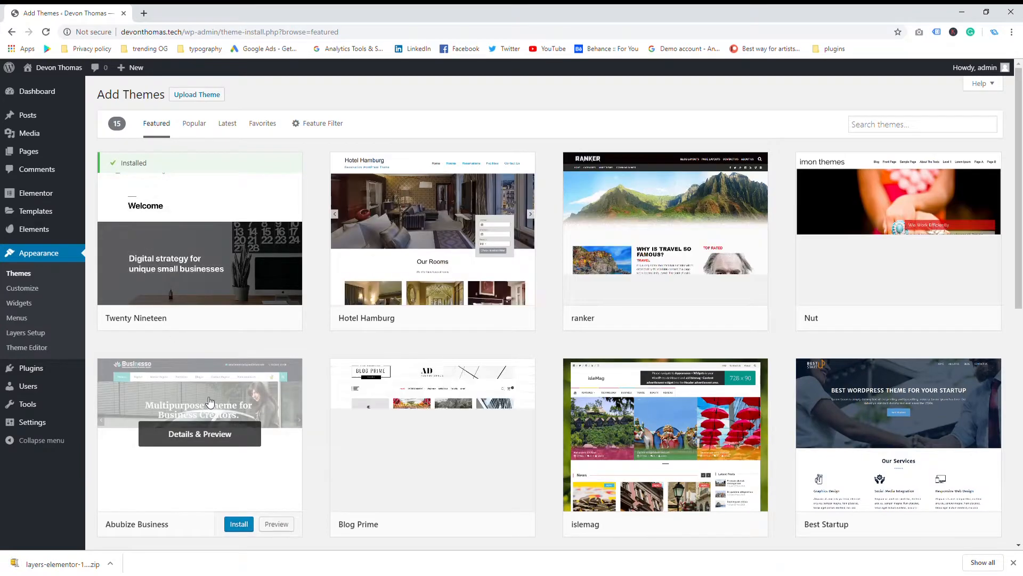
scroll(312, 424, "down", 1)
scroll(311, 424, "up", 1)
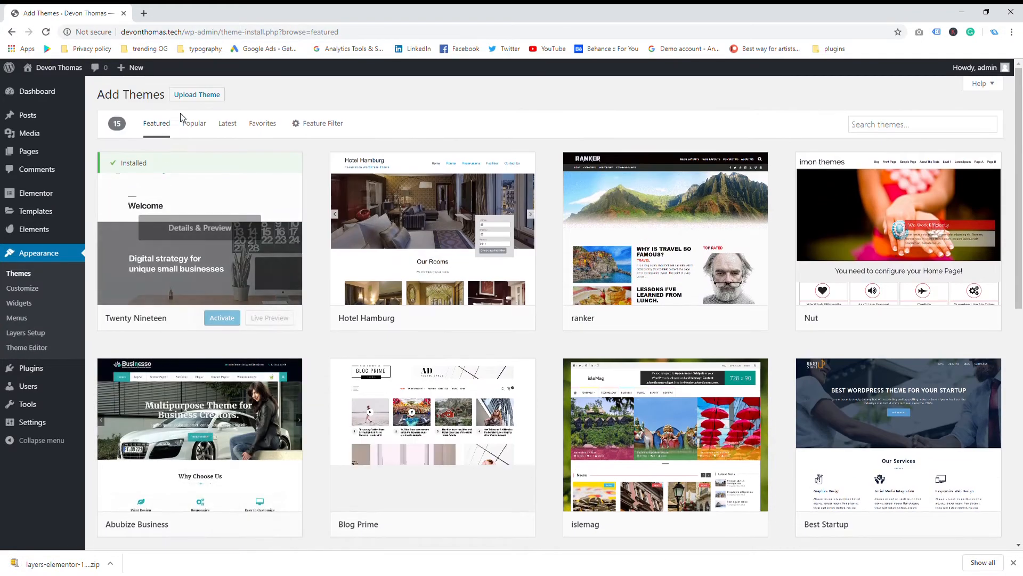
left_click(206, 94)
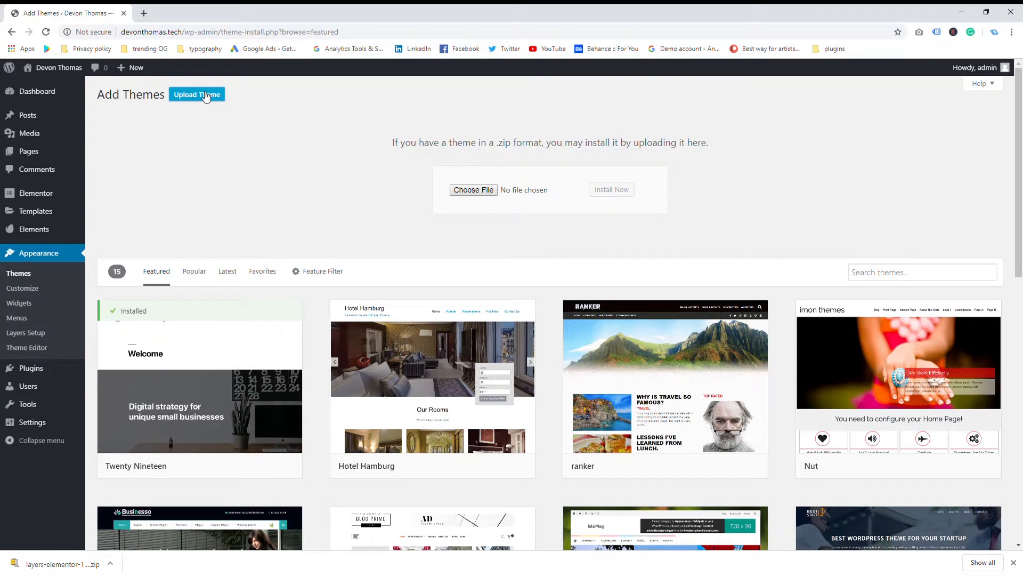
left_click(471, 191)
mouse_move(183, 345)
Go back to Appearance > Themes, where Layers for Elementor is the active theme
left_click(38, 274)
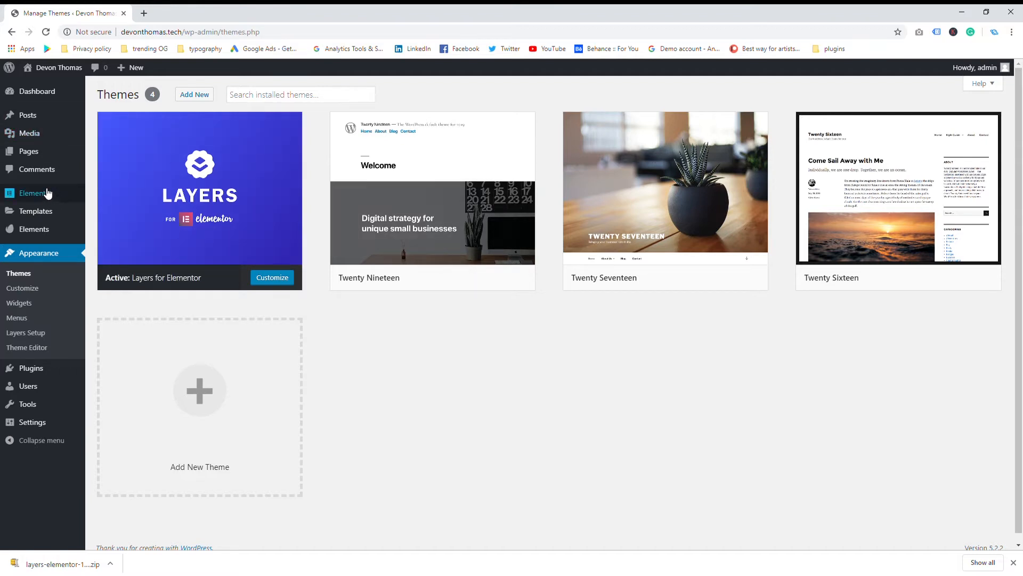
mouse_move(49, 226)
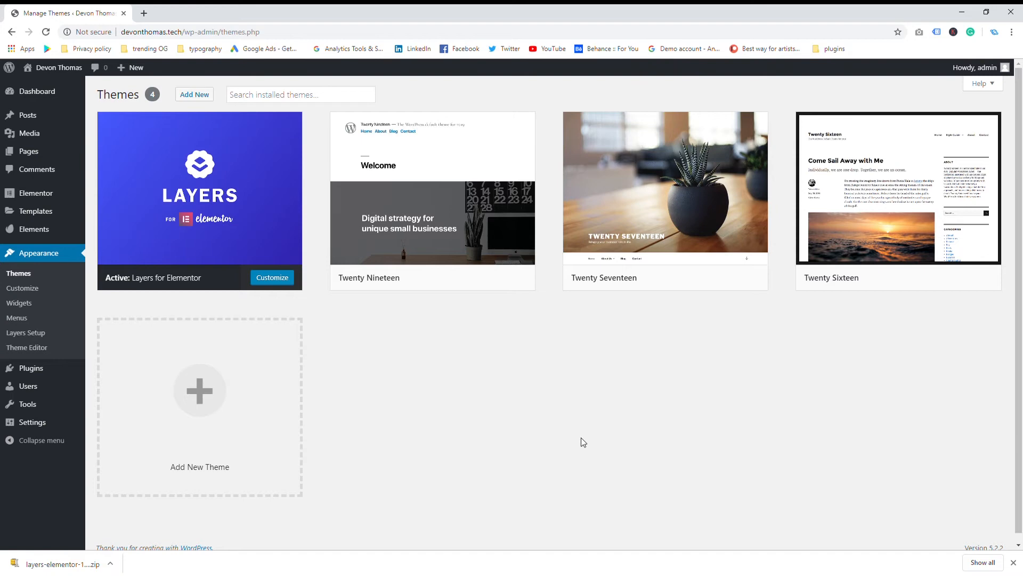
left_click(143, 14)
type("ne")
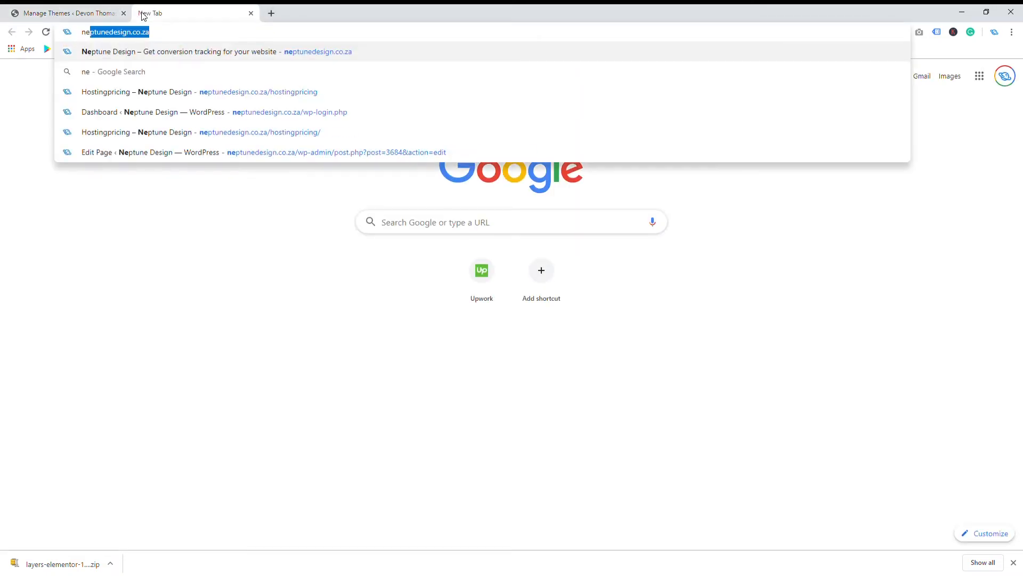
key("Return")
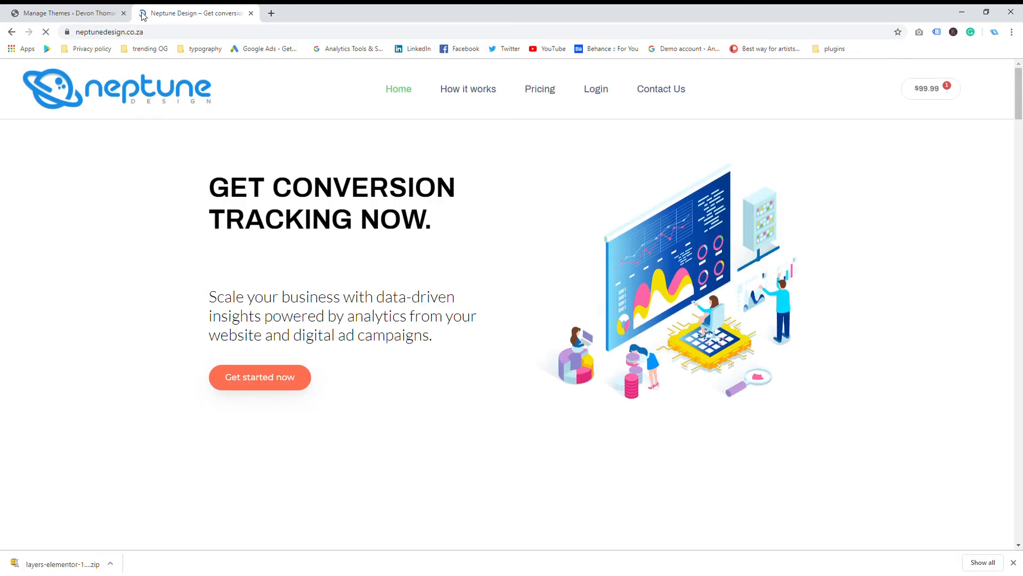
scroll(393, 200, "down", 5)
scroll(392, 201, "down", 12)
scroll(394, 210, "up", 12)
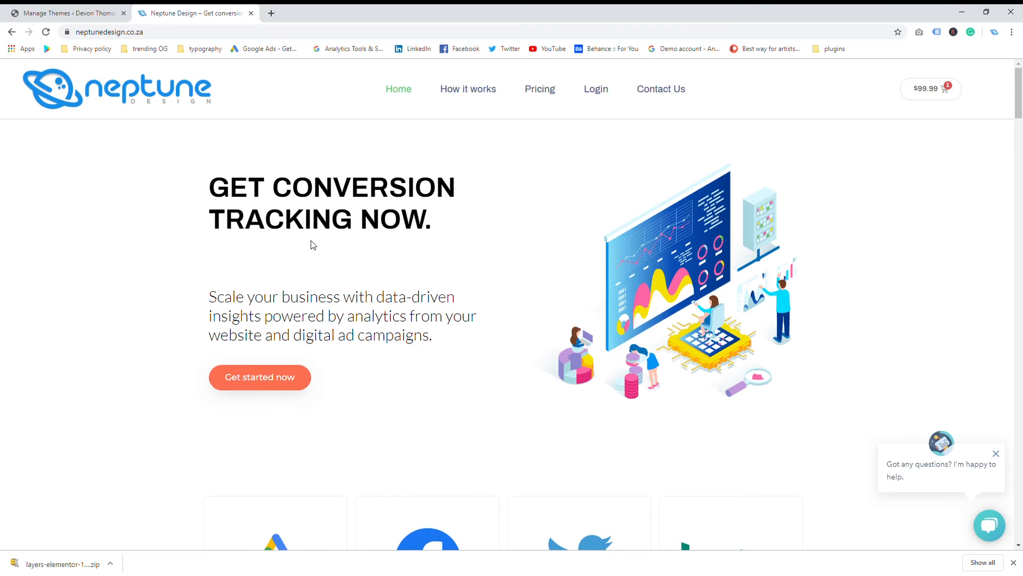
left_click(251, 13)
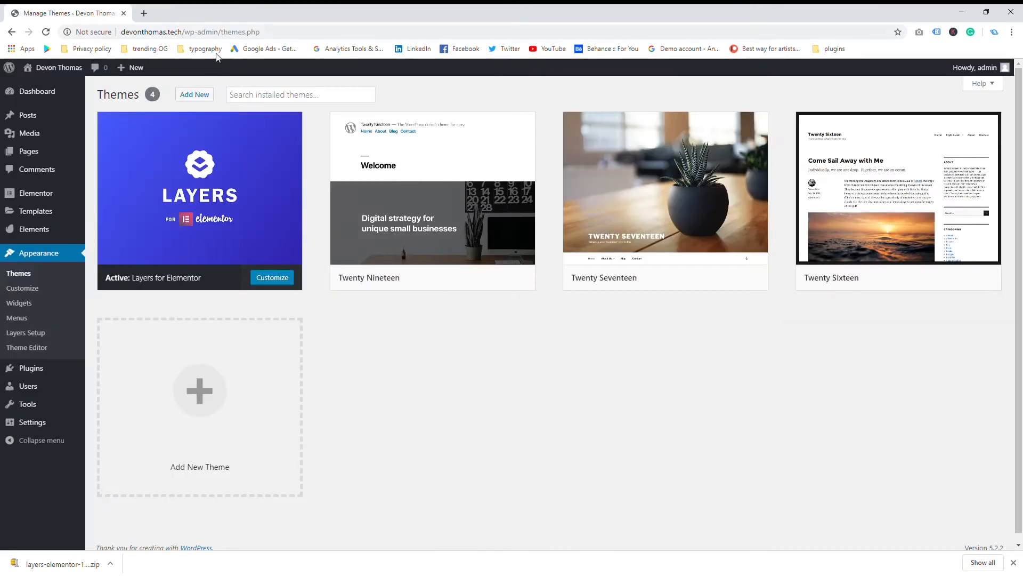
mouse_move(51, 212)
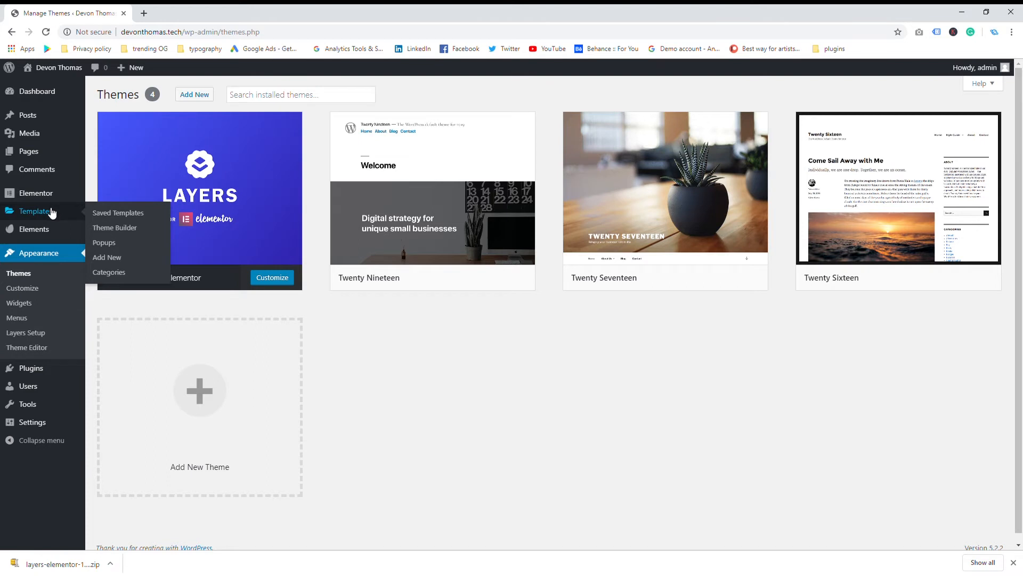
Create a new blank page from Pages > Add New
mouse_move(47, 153)
left_click(114, 169)
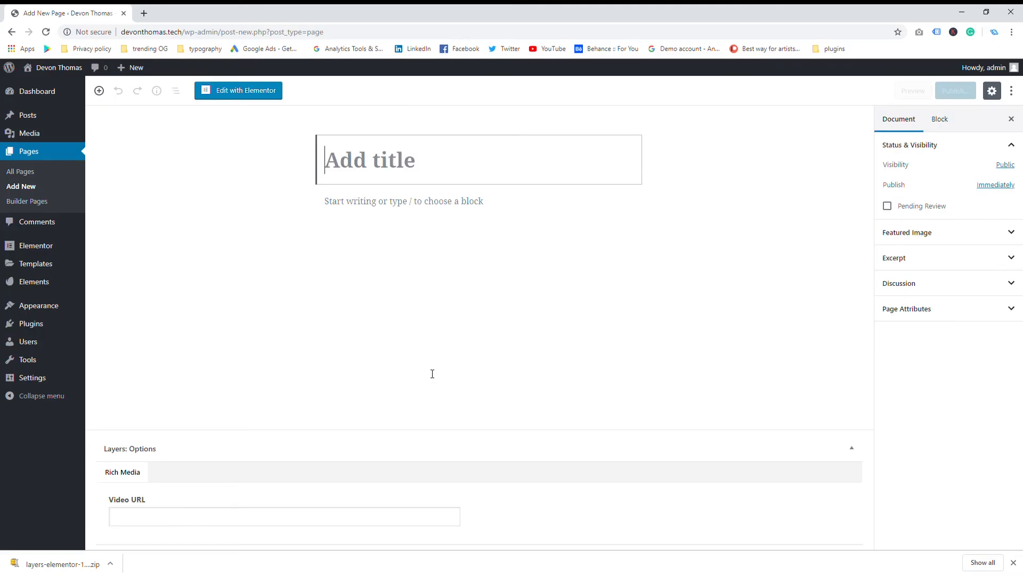
left_click(425, 355)
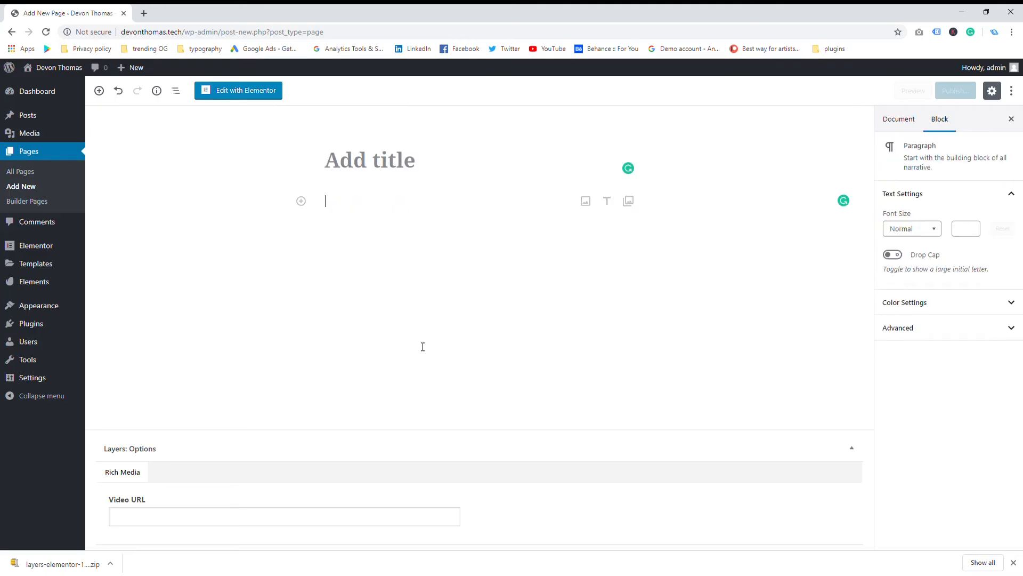
left_click(395, 156)
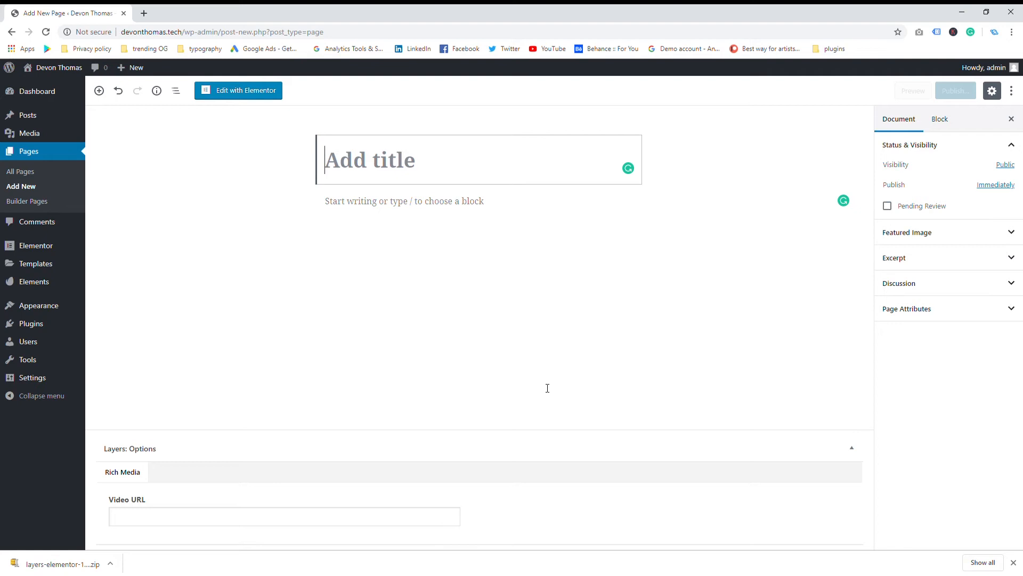
Title the page 'Eco Home Page', replacing the owner's first name with Eco
type("G")
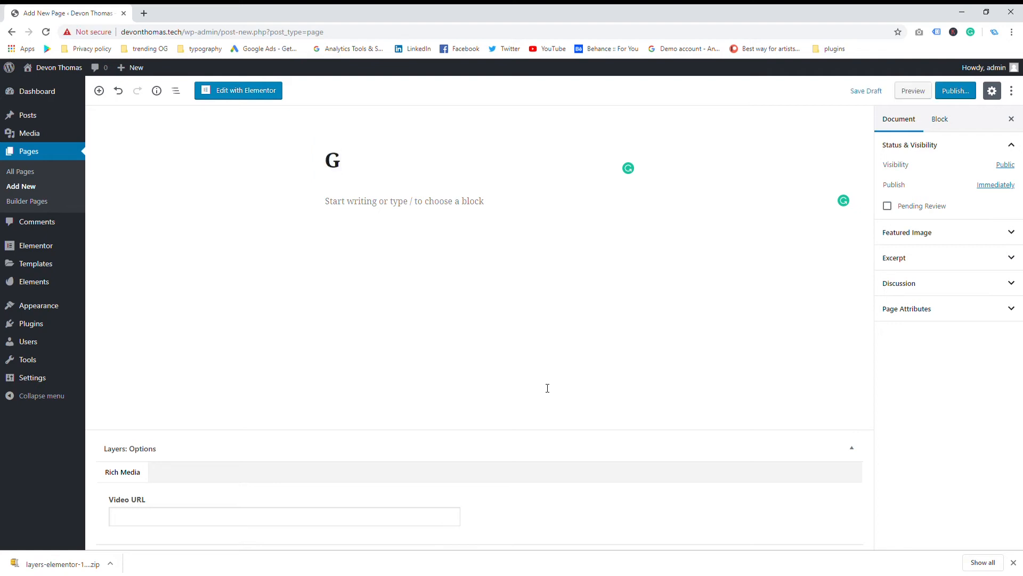
key("BackSpace")
type("Devon Home Page")
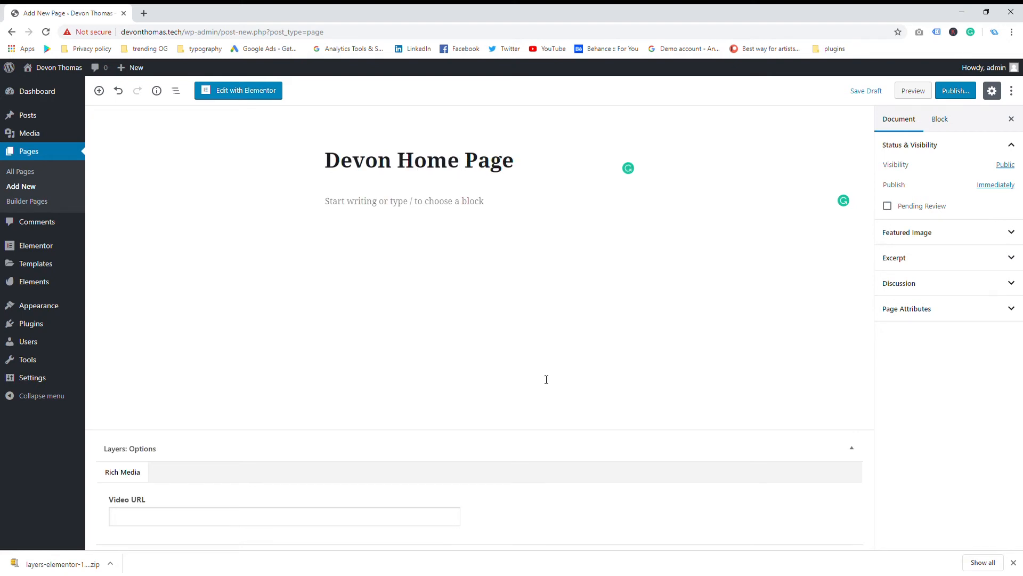
left_click(379, 163)
double_click(367, 162)
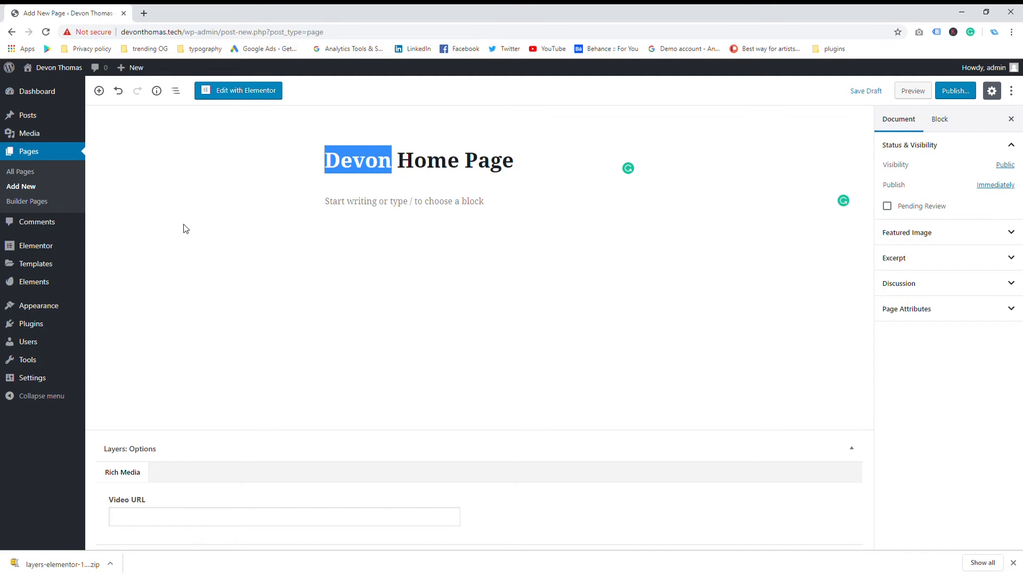
type("Eco")
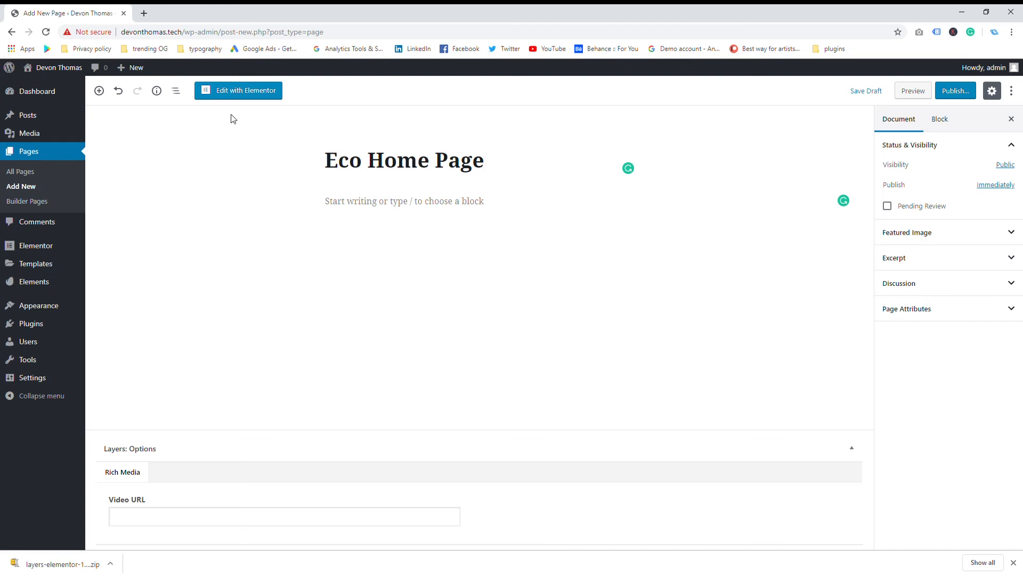
Launch Elementor for the 'Eco Home Page' page via Edit with Elementor
left_click(243, 90)
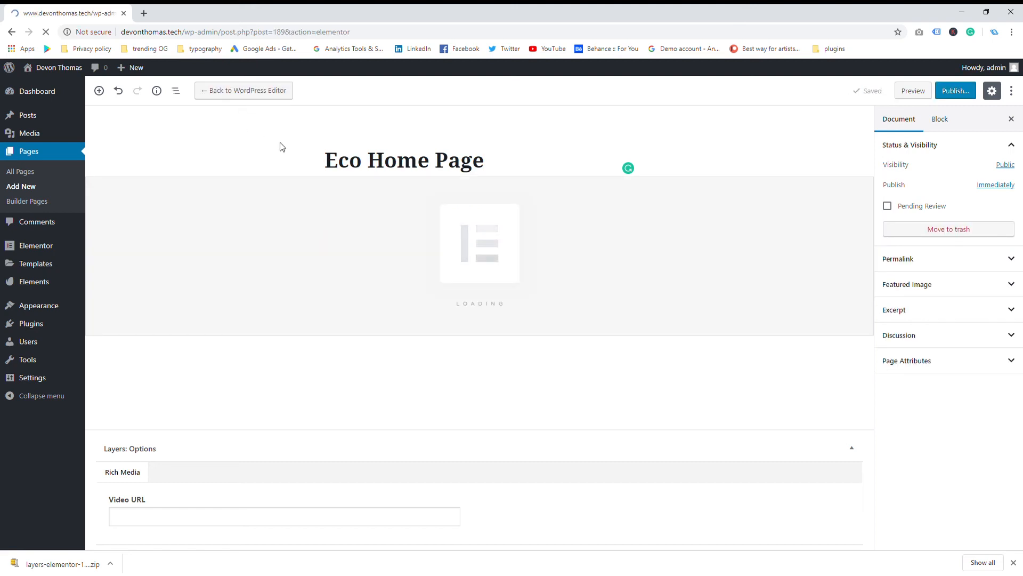